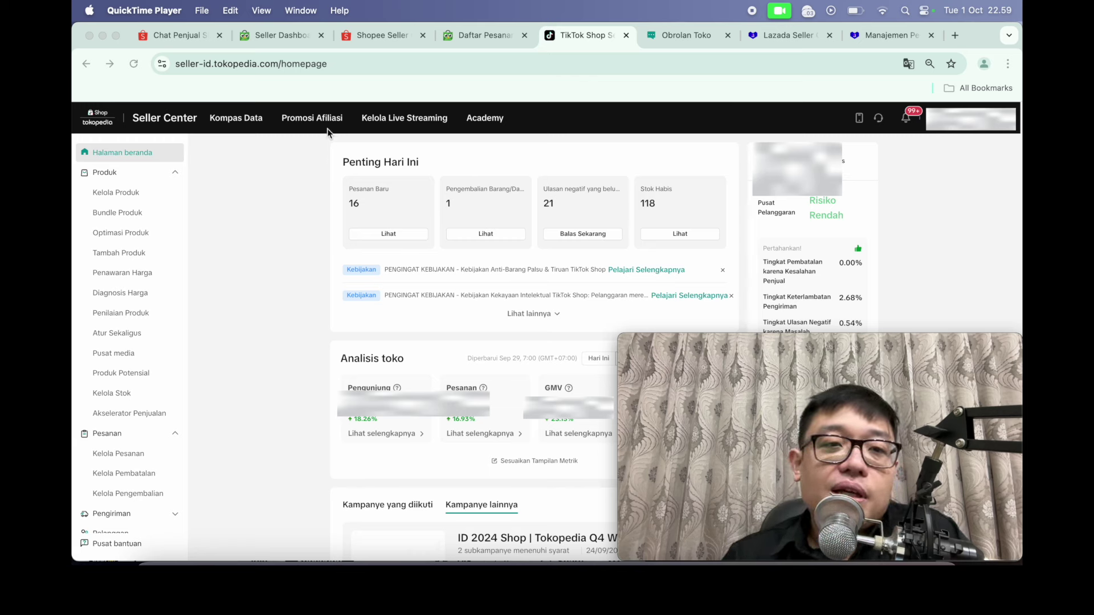
Step: Open the affiliate homepage (Beranda Afiliasi) from the Seller Center
left_click(292, 152)
mouse_move(311, 126)
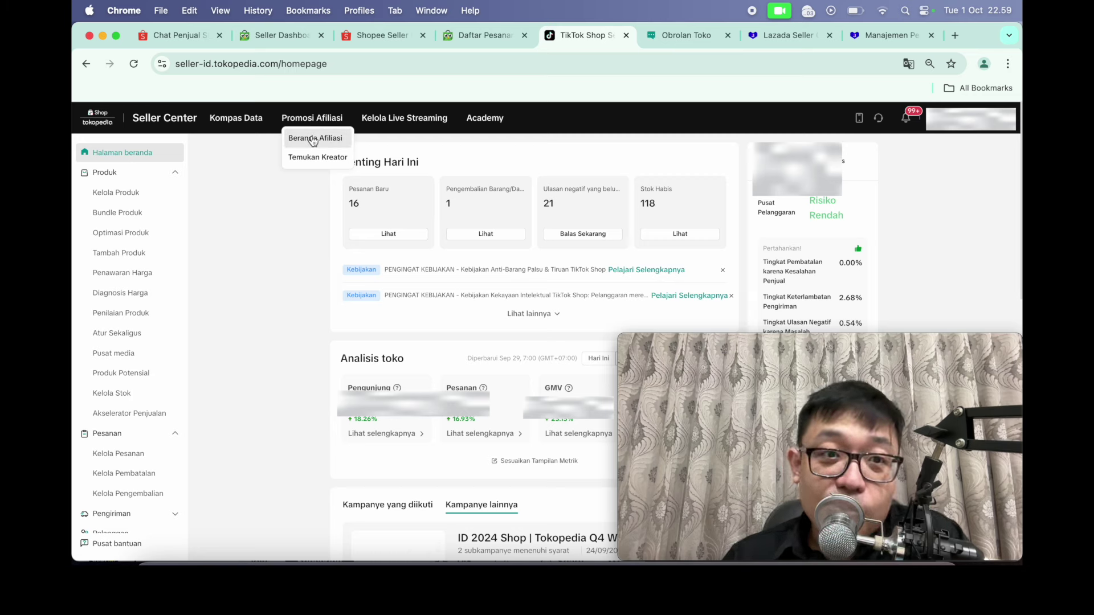
left_click(314, 139)
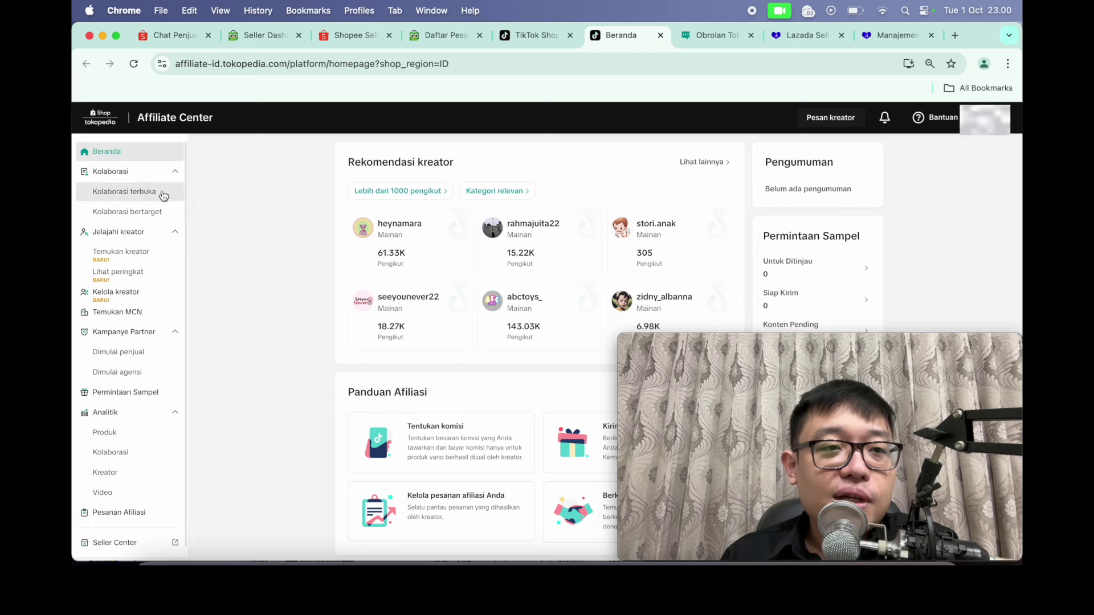
Step: Open the open collaboration page (Kolaborasi terbuka) in the Affiliate Center
left_click(206, 194)
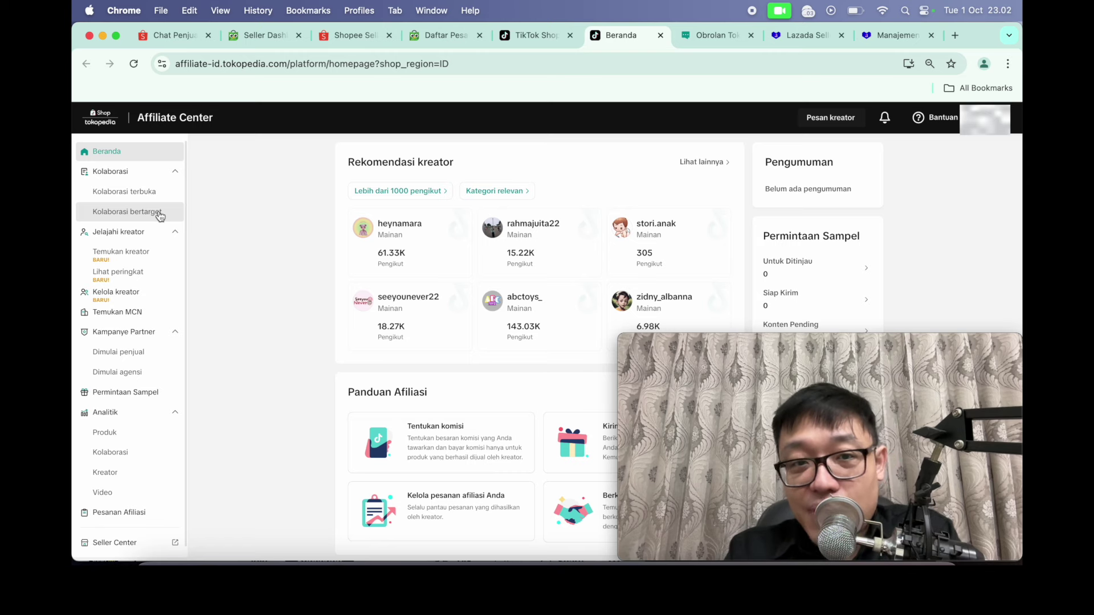
left_click(160, 214)
left_click(159, 202)
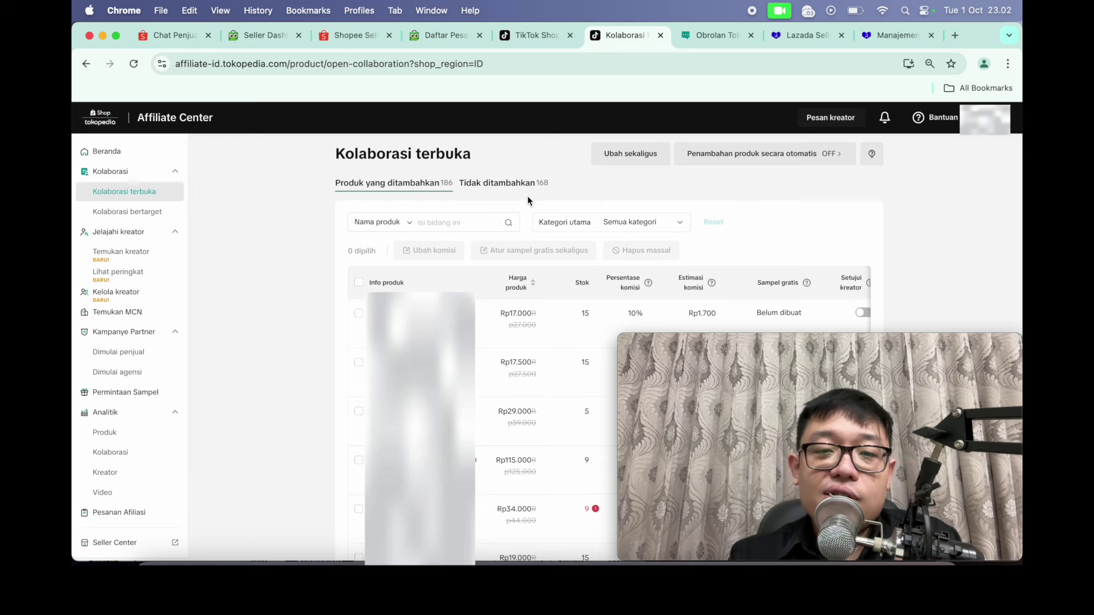
mouse_move(621, 342)
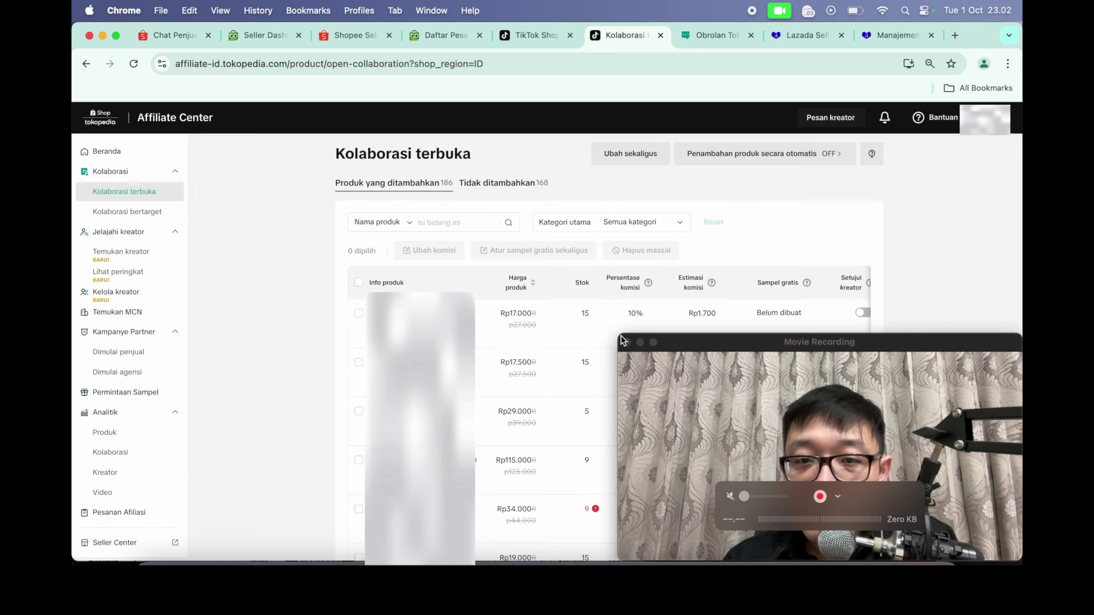
left_click_drag(621, 342, 809, 54)
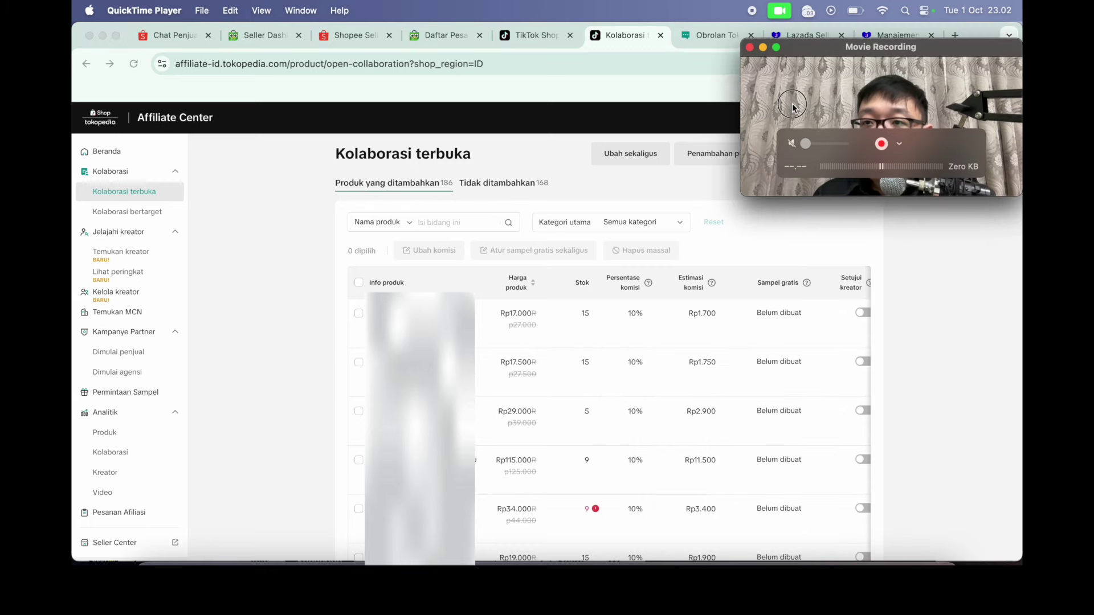
left_click_drag(744, 179, 711, 197)
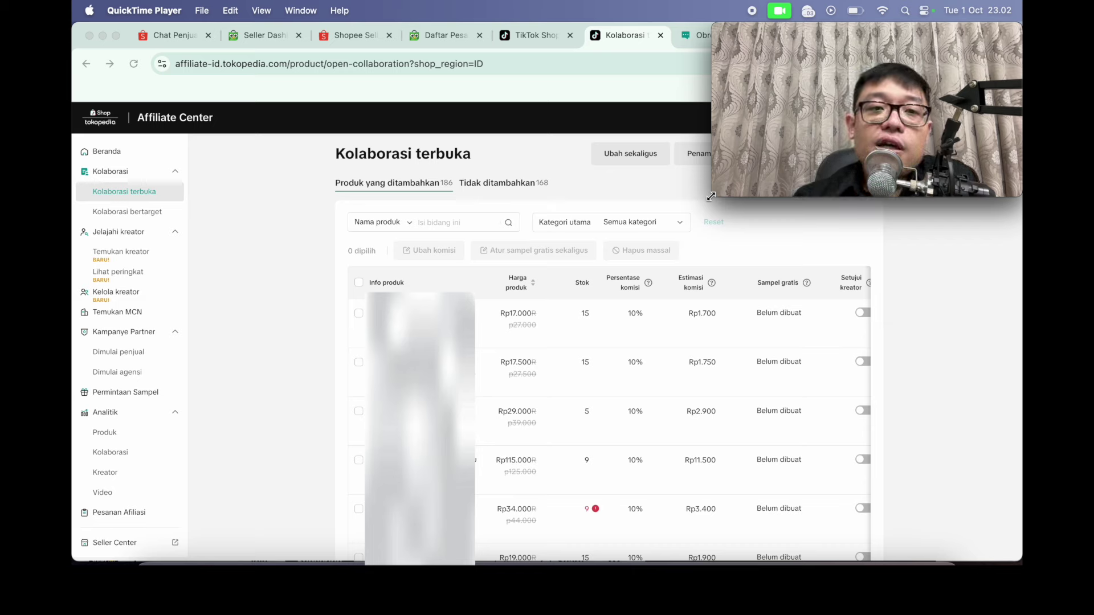
Step: Compare the lists of products added and not added to open collaboration
left_click(392, 183)
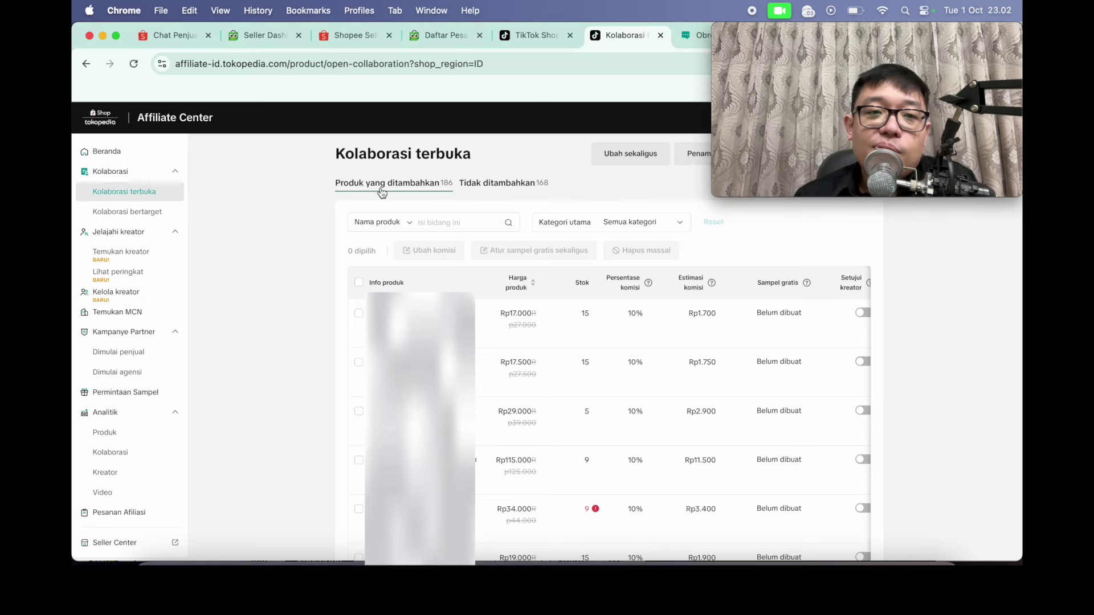
left_click(491, 183)
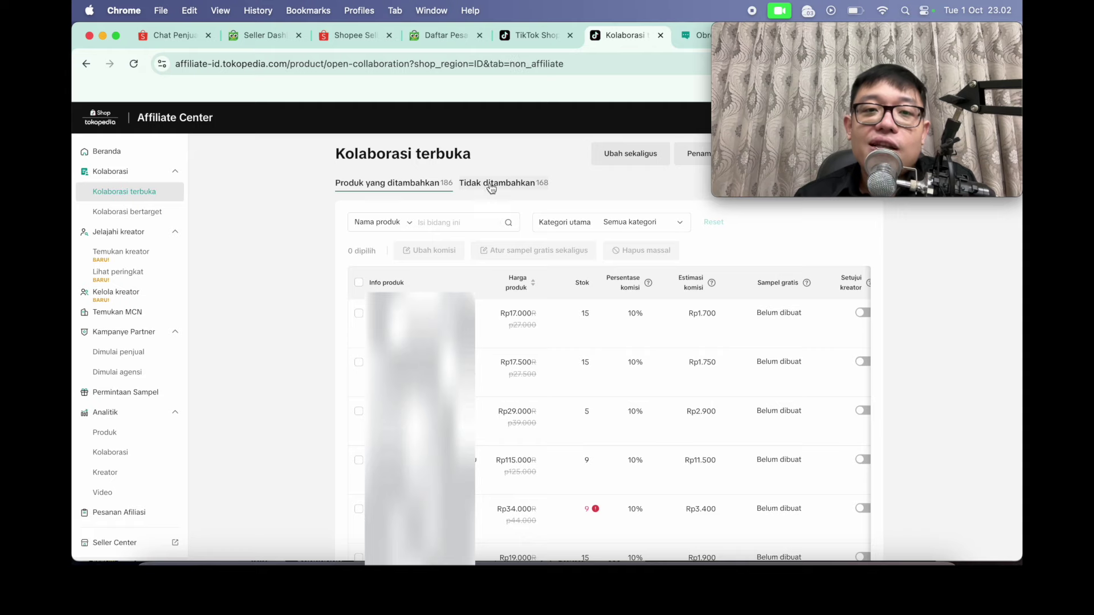
left_click(405, 185)
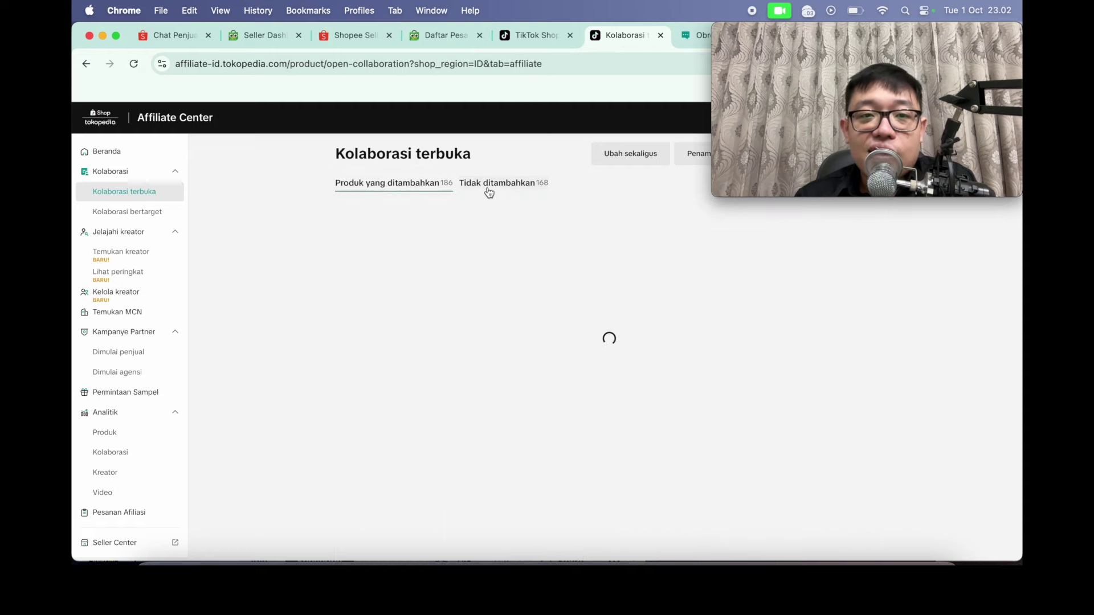
left_click(490, 187)
left_click(398, 185)
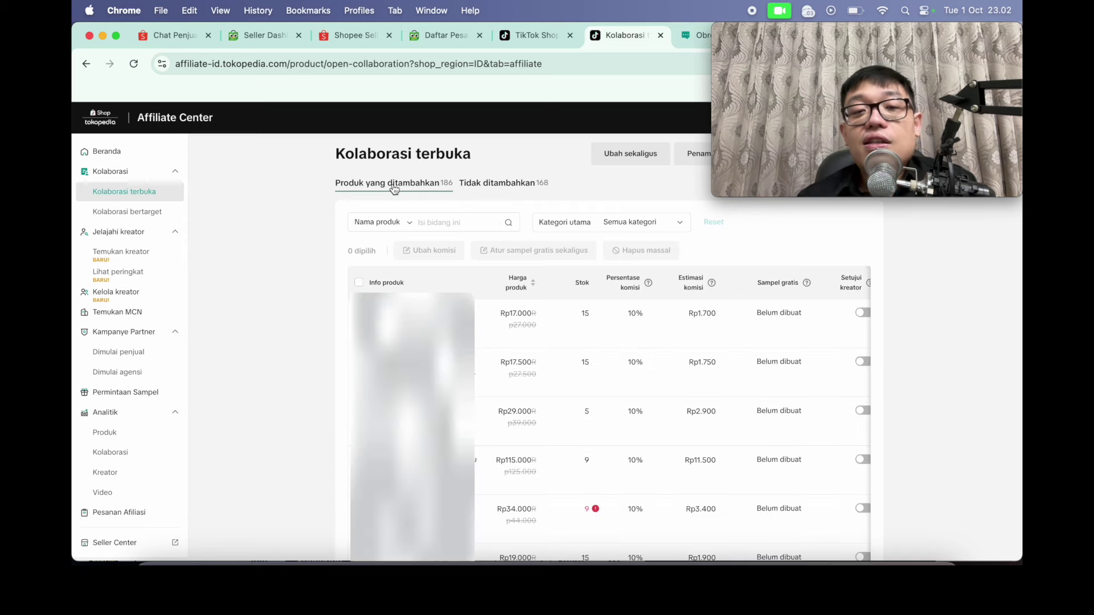
left_click(511, 185)
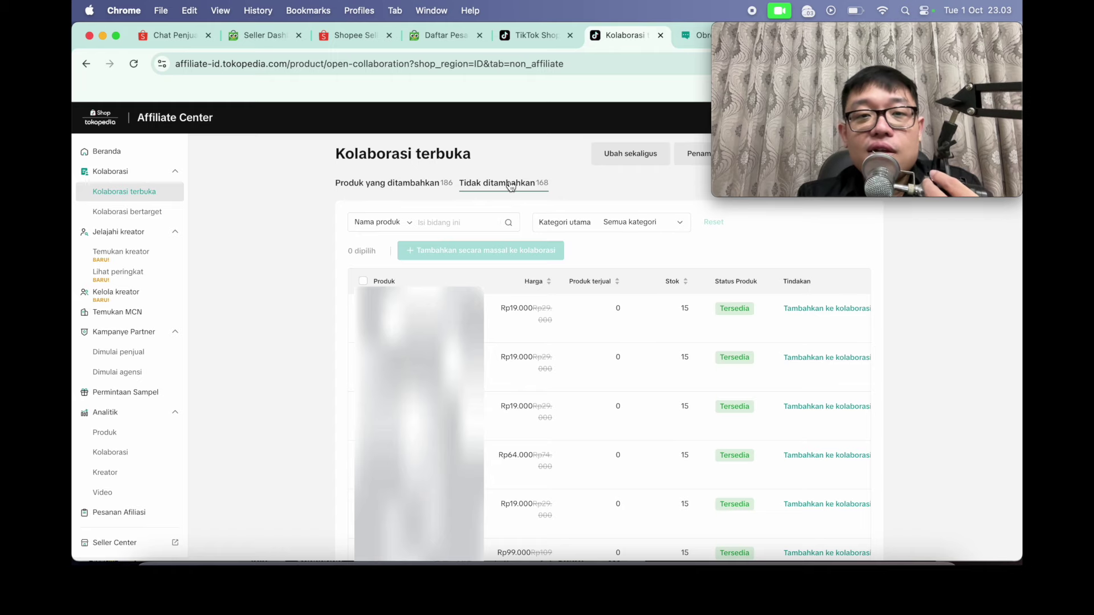
left_click(406, 190)
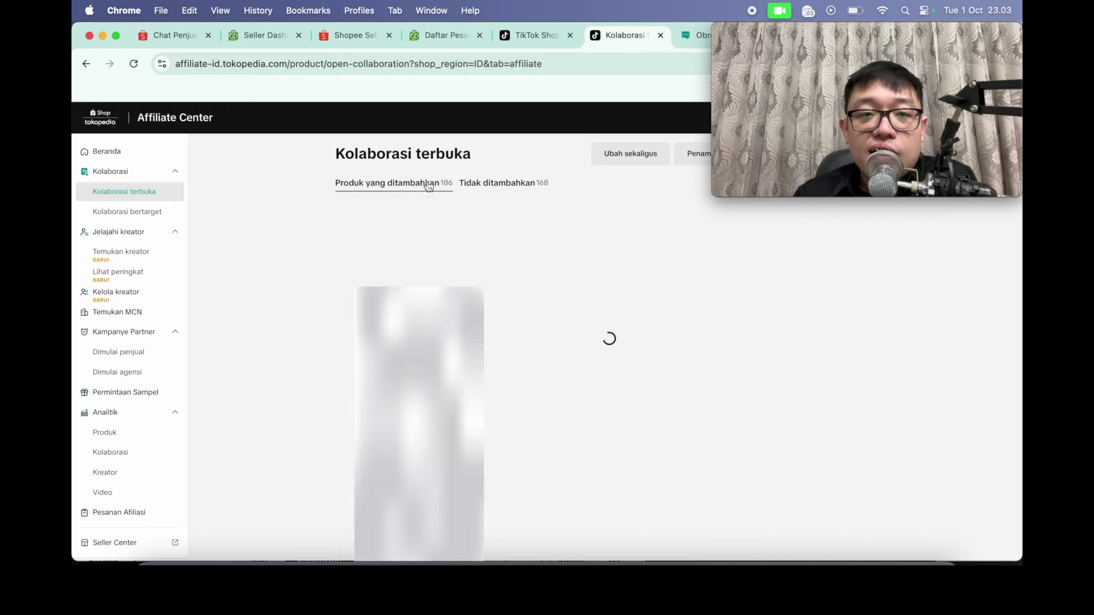
Step: Select the first two products in the not-added list (Tidak ditambahkan) and start adding them in bulk to the collaboration
left_click(491, 184)
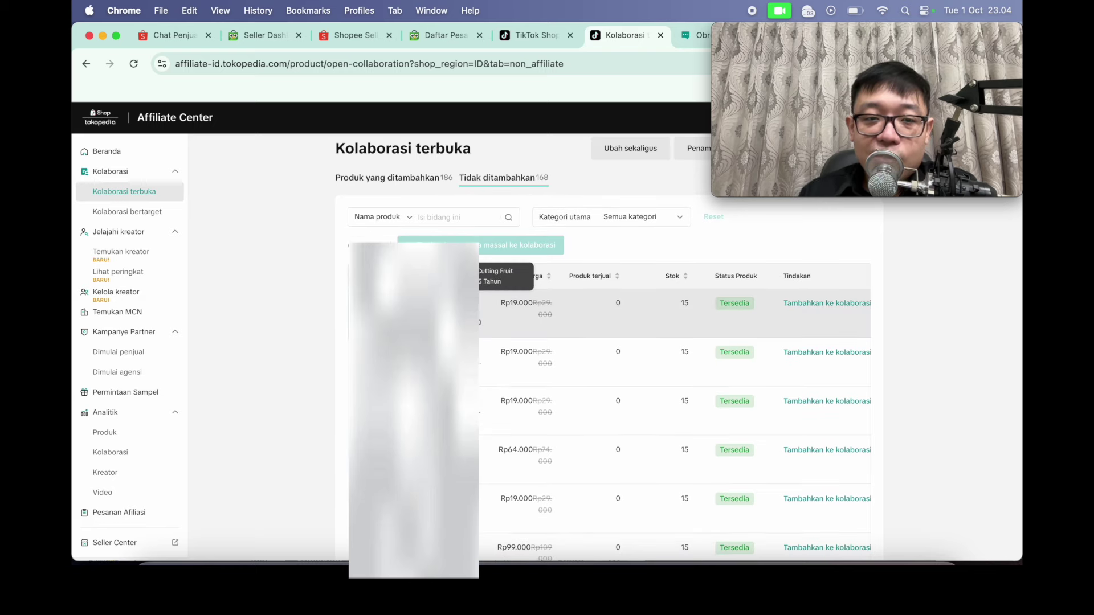
scroll(569, 342, "down", 2)
scroll(604, 347, "down", 2)
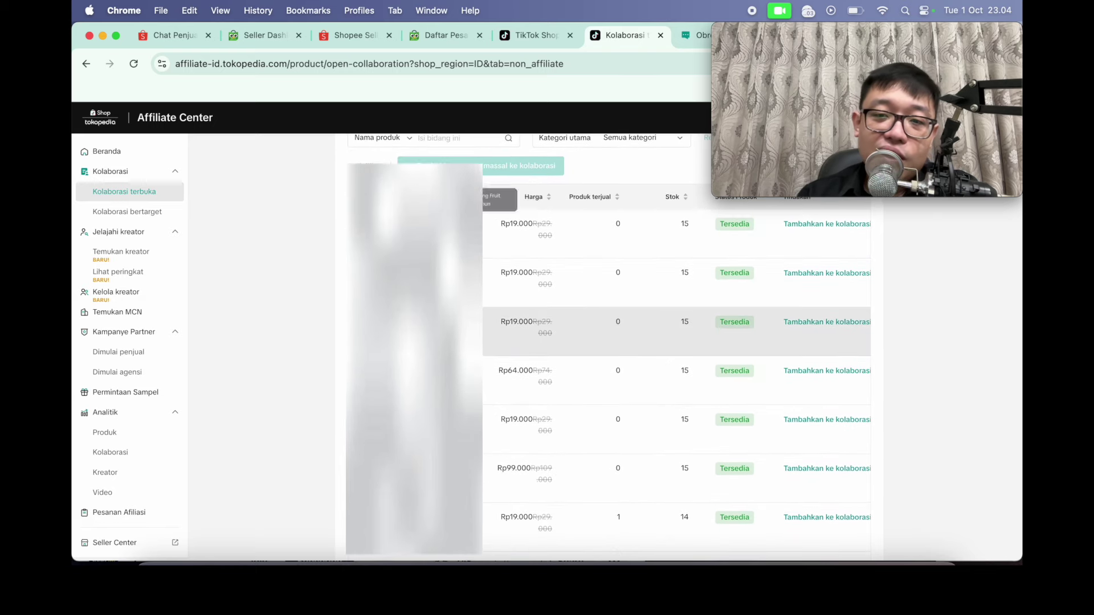
scroll(399, 331, "up", 3)
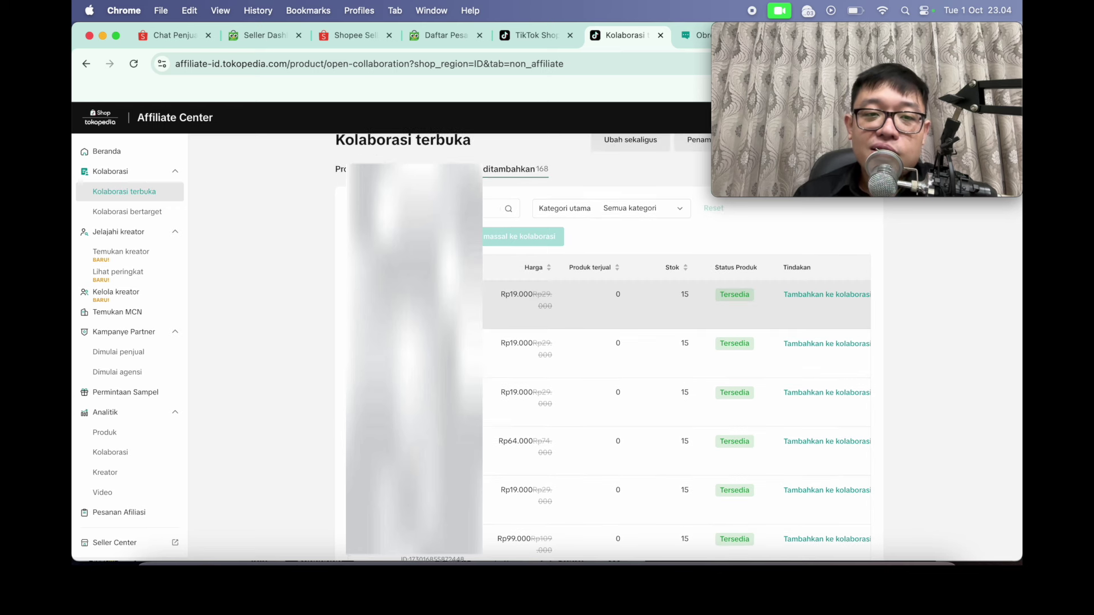
left_click(363, 296)
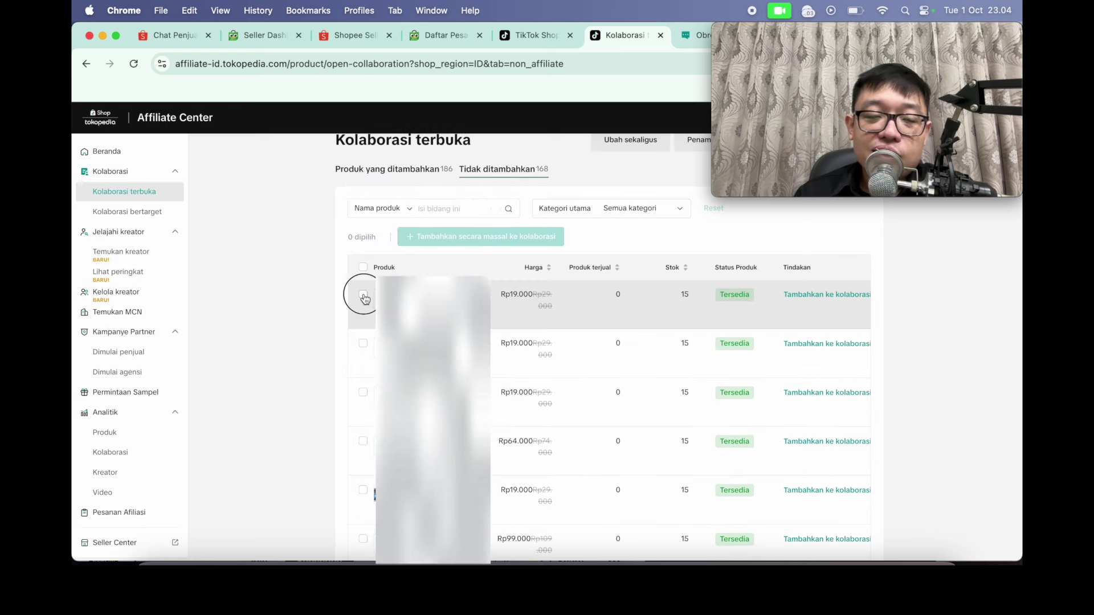
left_click(363, 344)
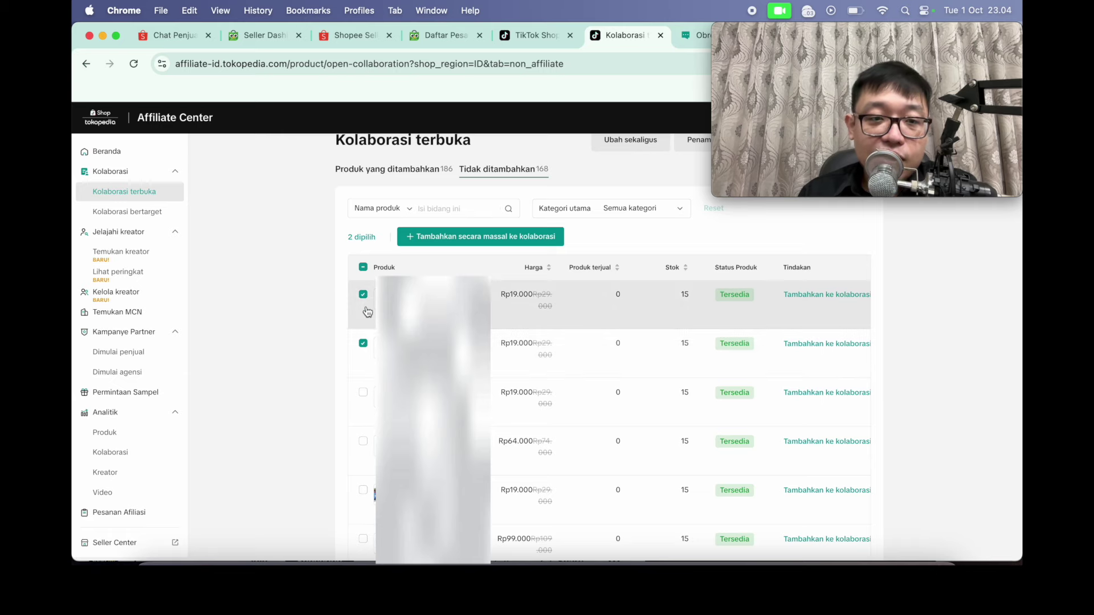
left_click(443, 241)
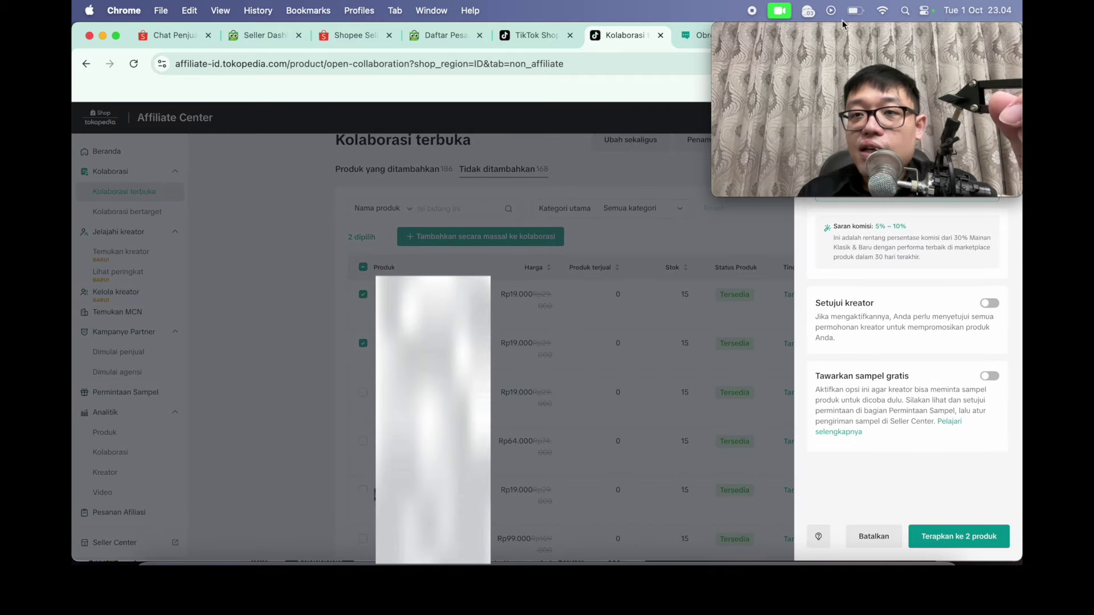
Step: Set the commission percentage (Persentase komisi) for the two selected products to 10%
left_click_drag(845, 30, 608, 35)
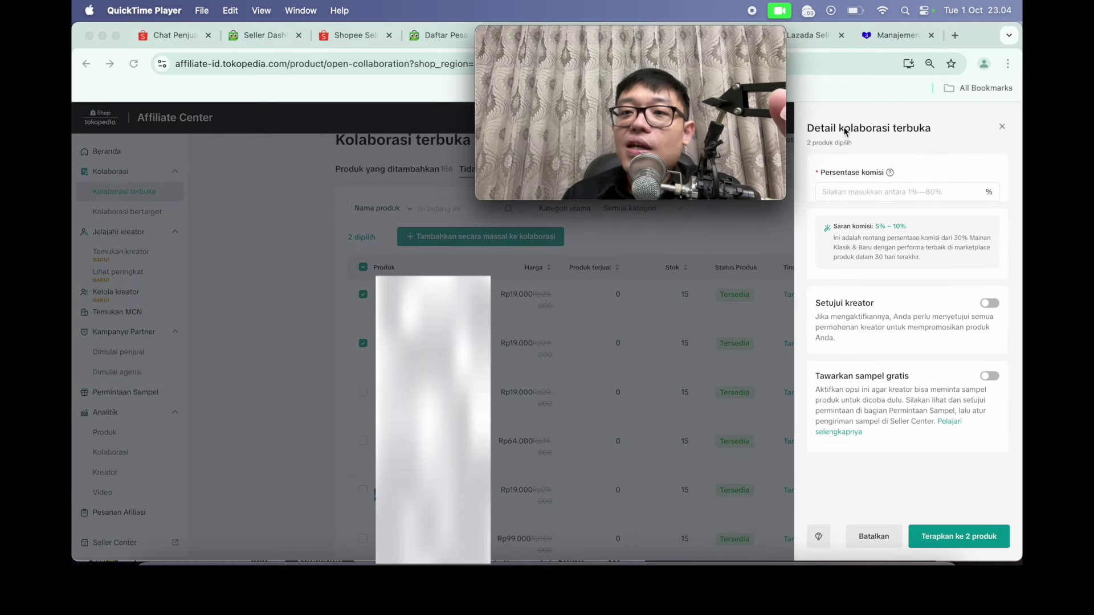
left_click(874, 196)
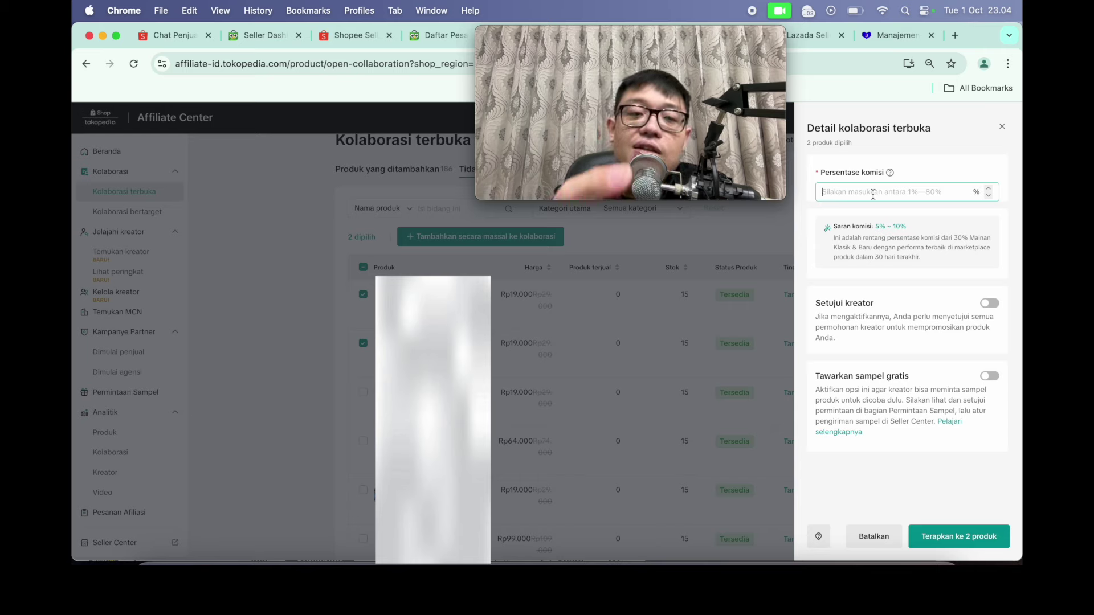
left_click(873, 193)
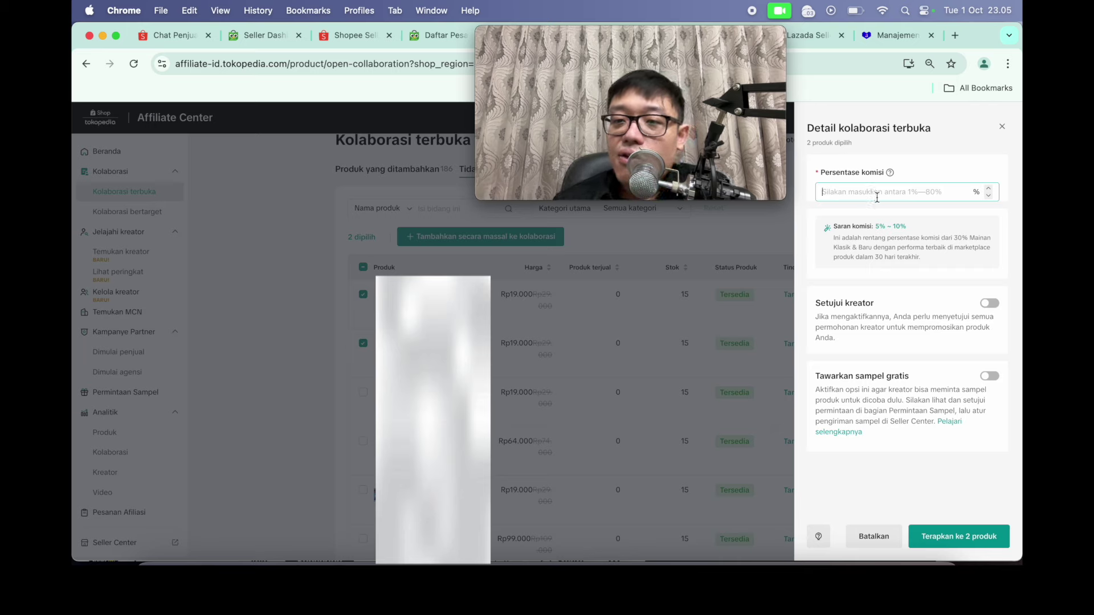
mouse_move(917, 228)
left_mouse_down()
mouse_move(873, 225)
mouse_move(918, 221)
left_mouse_up()
left_click(886, 192)
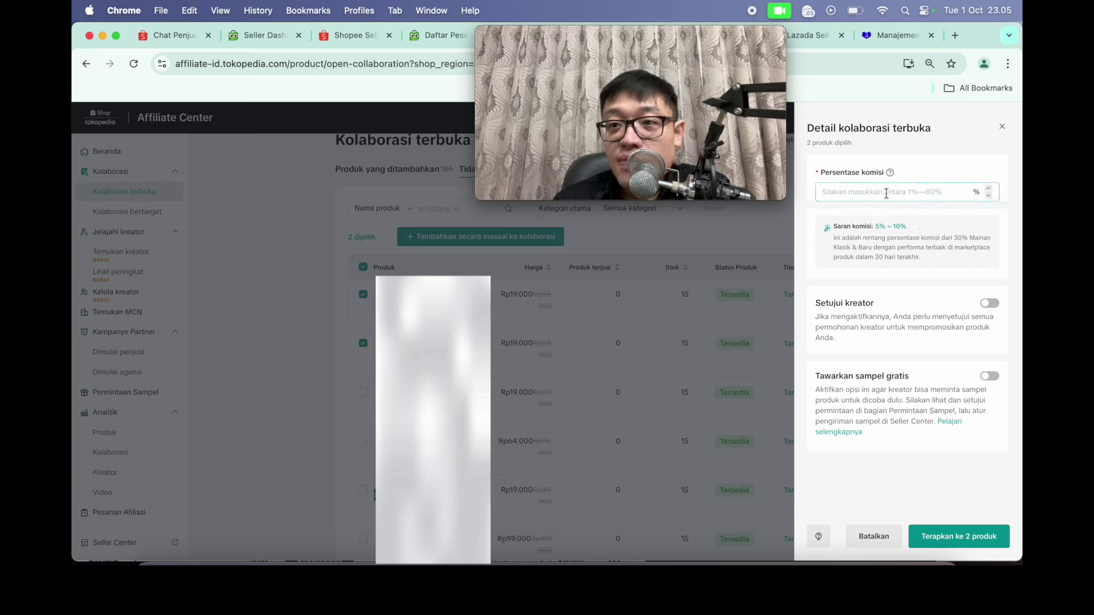
type("10")
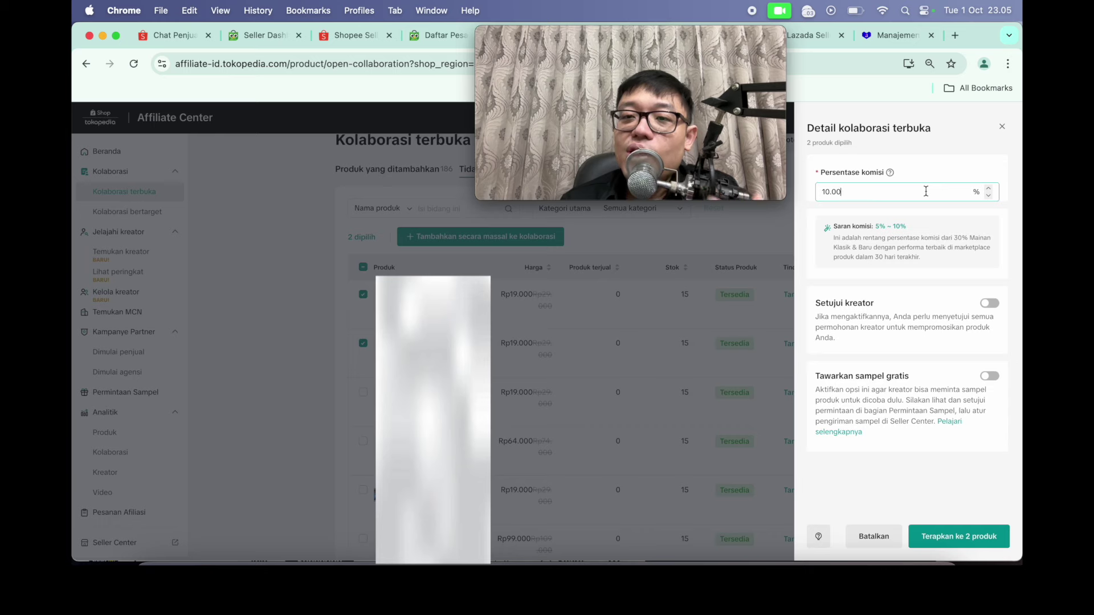
left_click(943, 177)
left_click(918, 191)
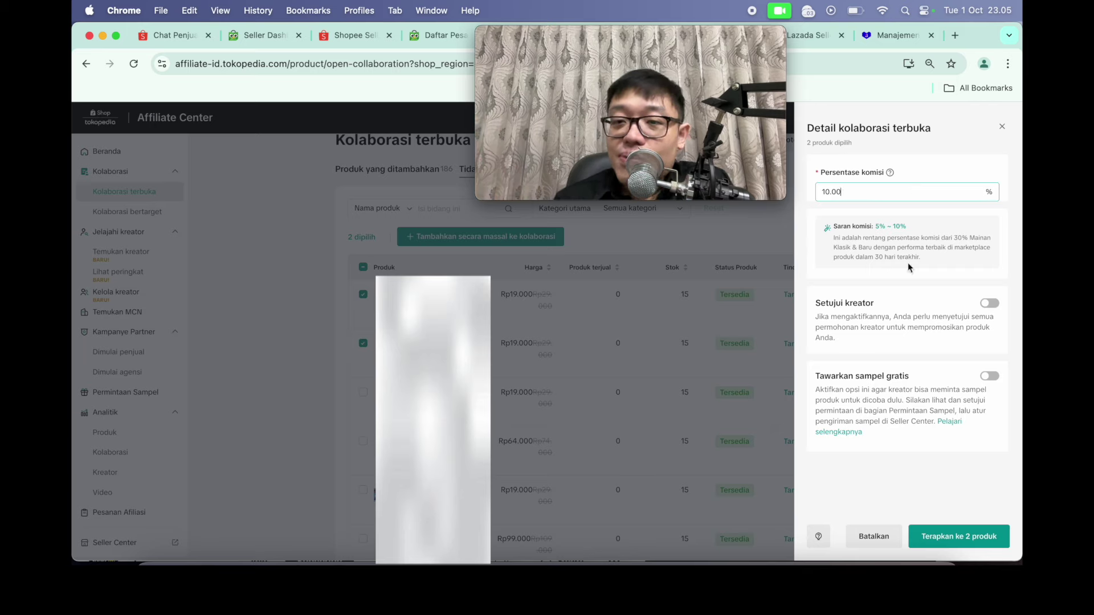
Step: Enable the free sample offer (Tawarkan sampel gratis) for the two products, keeping creator approval (Setujui kreator) off
left_click(990, 304)
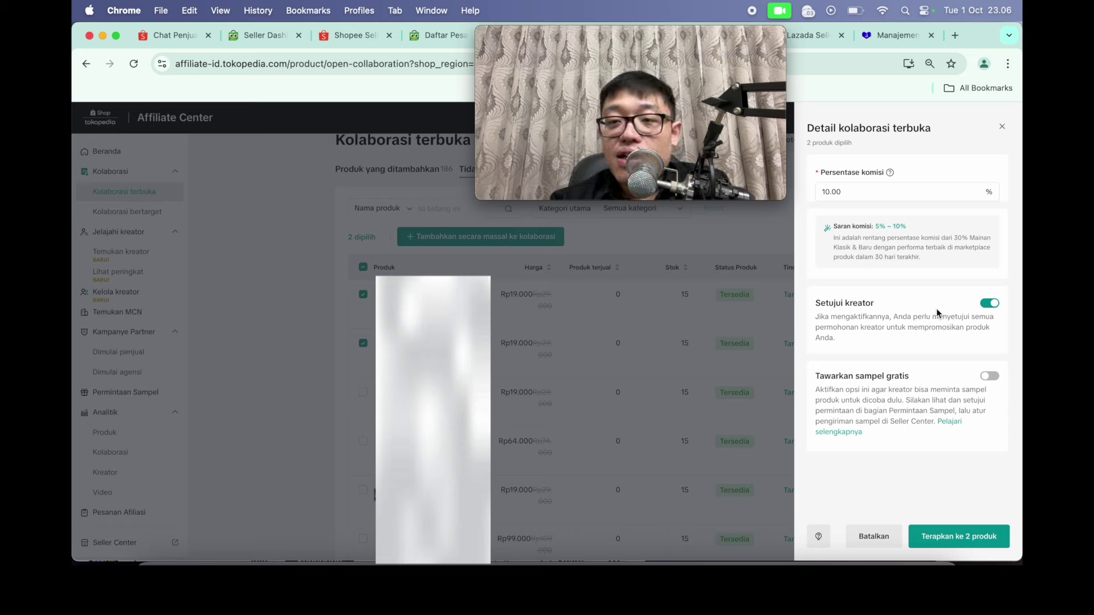
left_click(989, 305)
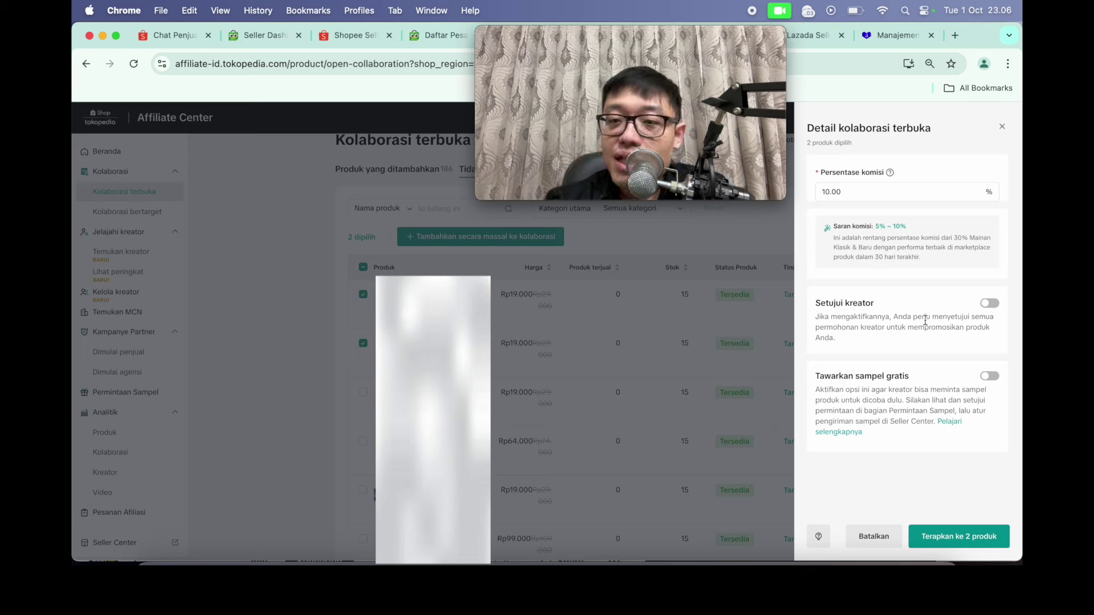
left_click(990, 377)
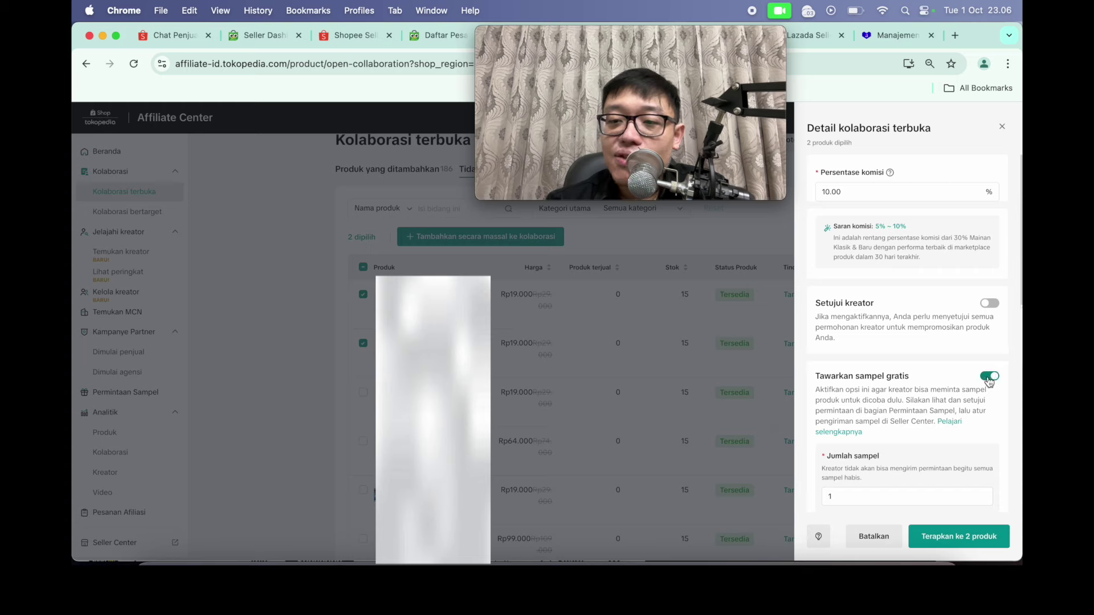
left_click(990, 378)
left_click(990, 377)
left_click(990, 377)
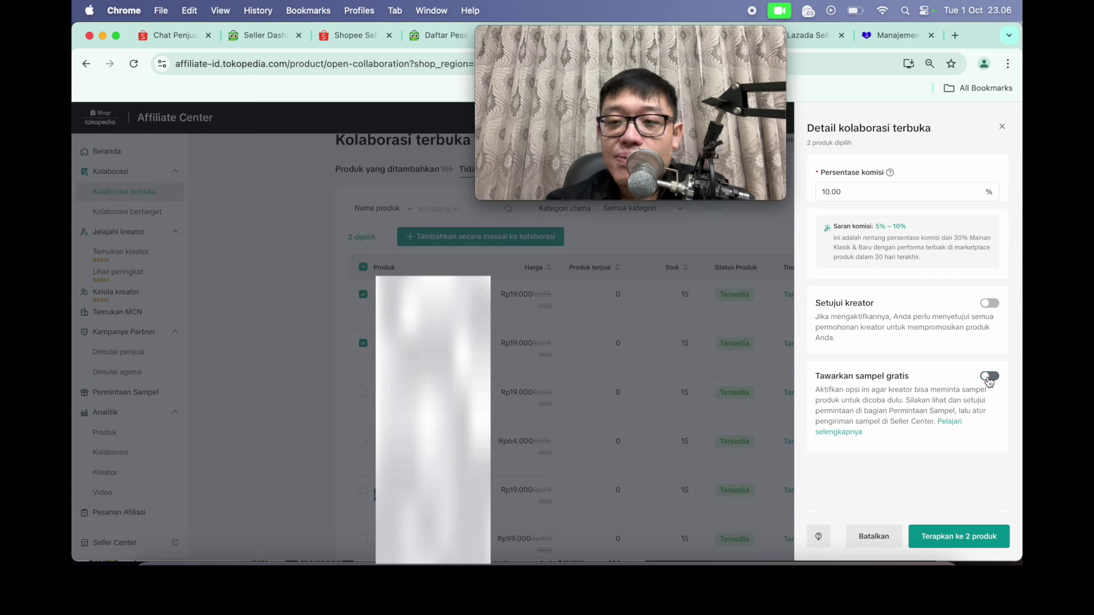
left_click(990, 377)
Step: Review the free sample settings for sample quantity, request period and creator thresholds
scroll(946, 433, "down", 5)
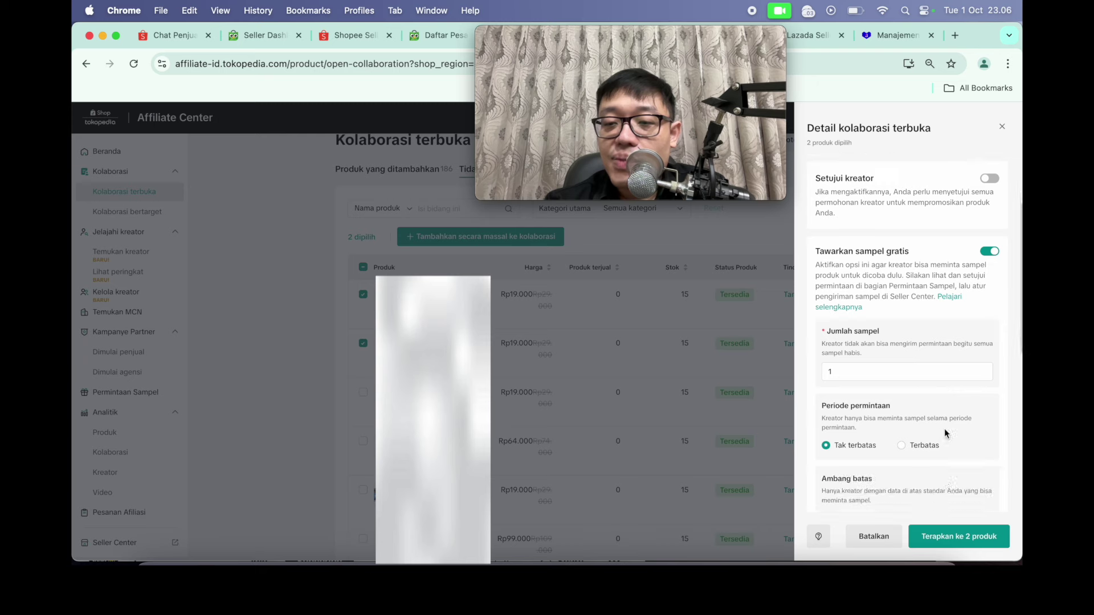
scroll(946, 433, "down", 3)
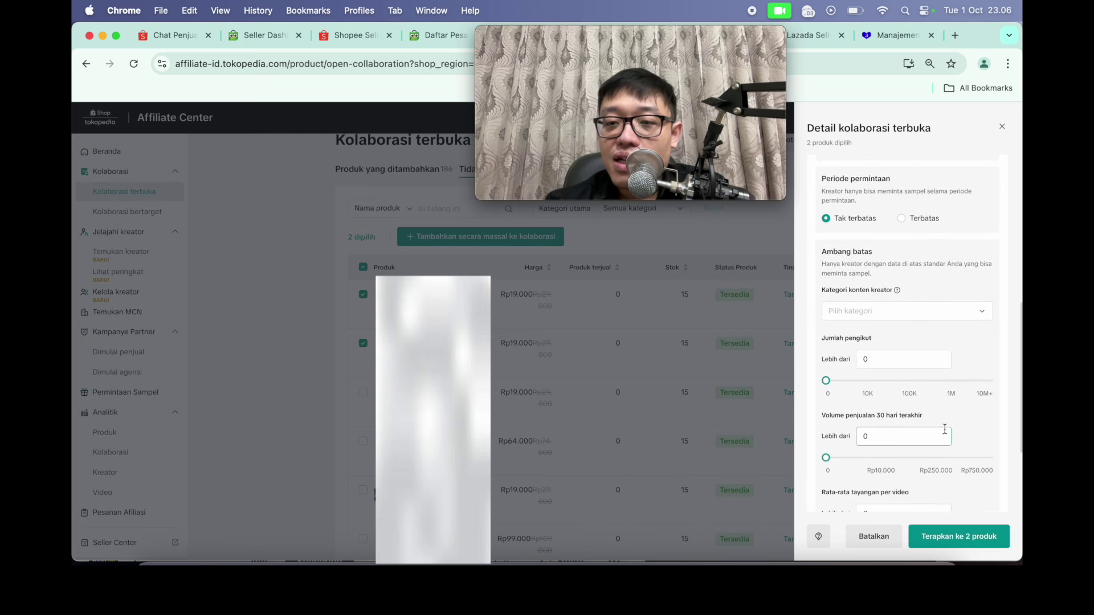
scroll(946, 435, "up", 8)
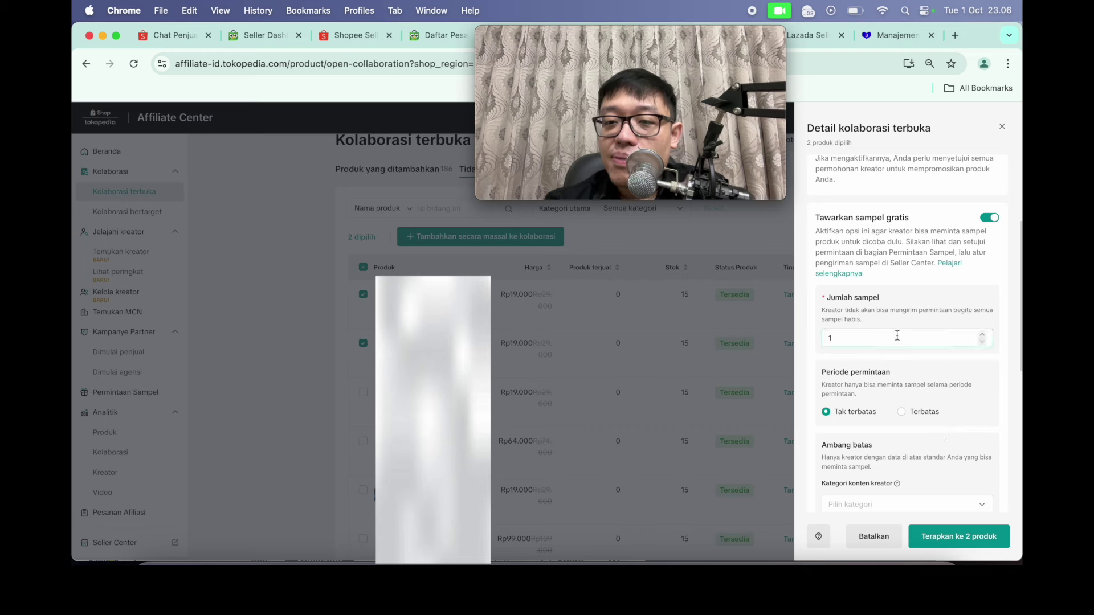
scroll(899, 409, "down", 2)
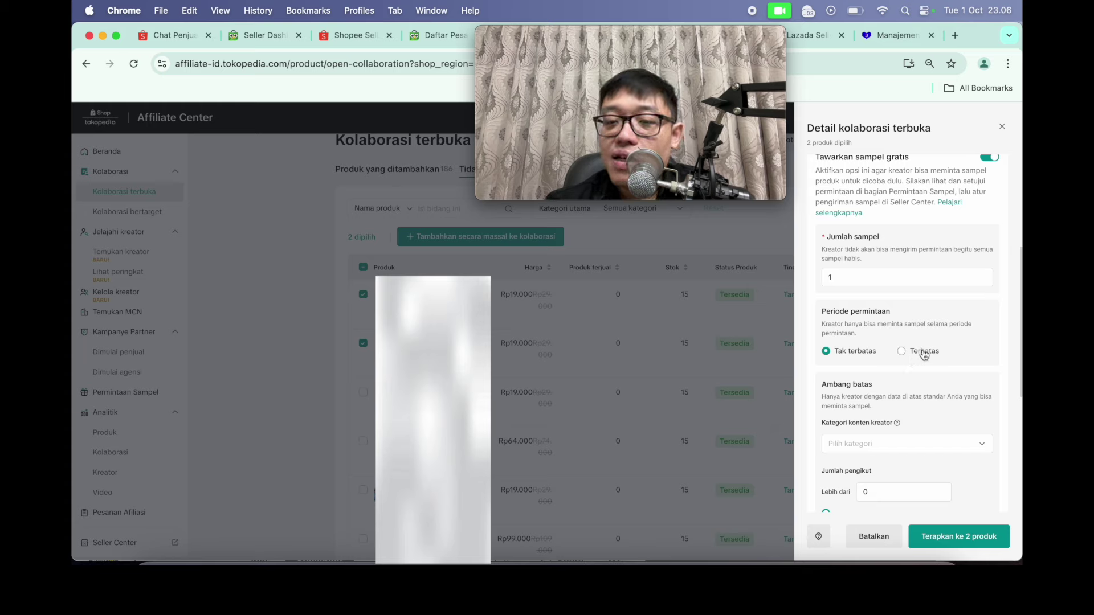
scroll(925, 355, "down", 3)
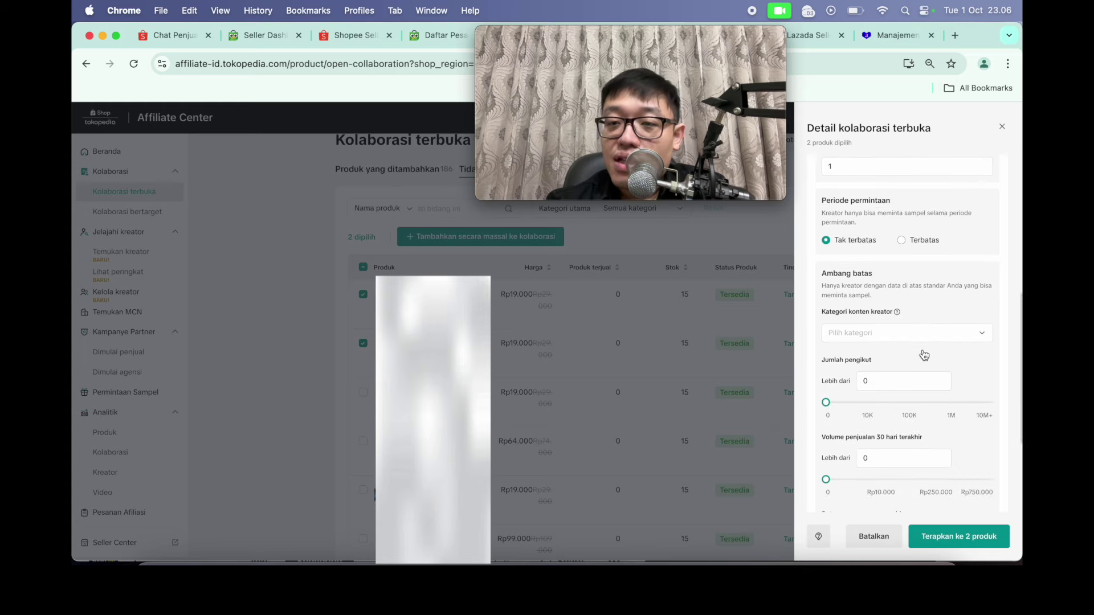
scroll(924, 354, "down", 1)
scroll(917, 319, "down", 1)
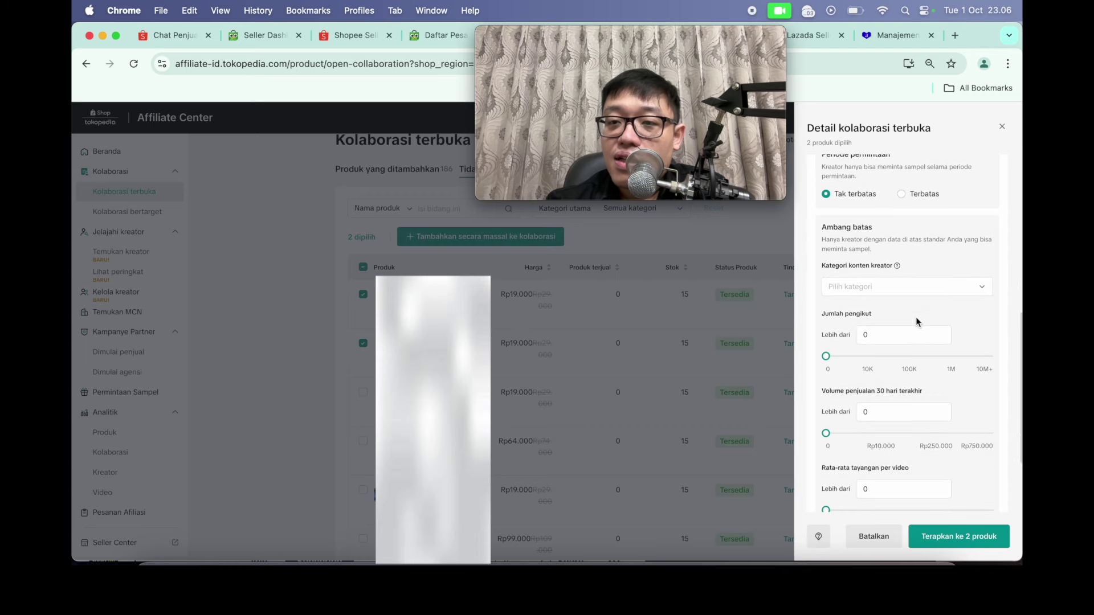
Step: Check the remaining creator thresholds and turn off the free sample offer (Tawarkan sampel gratis) for the two products
scroll(907, 325, "down", 1)
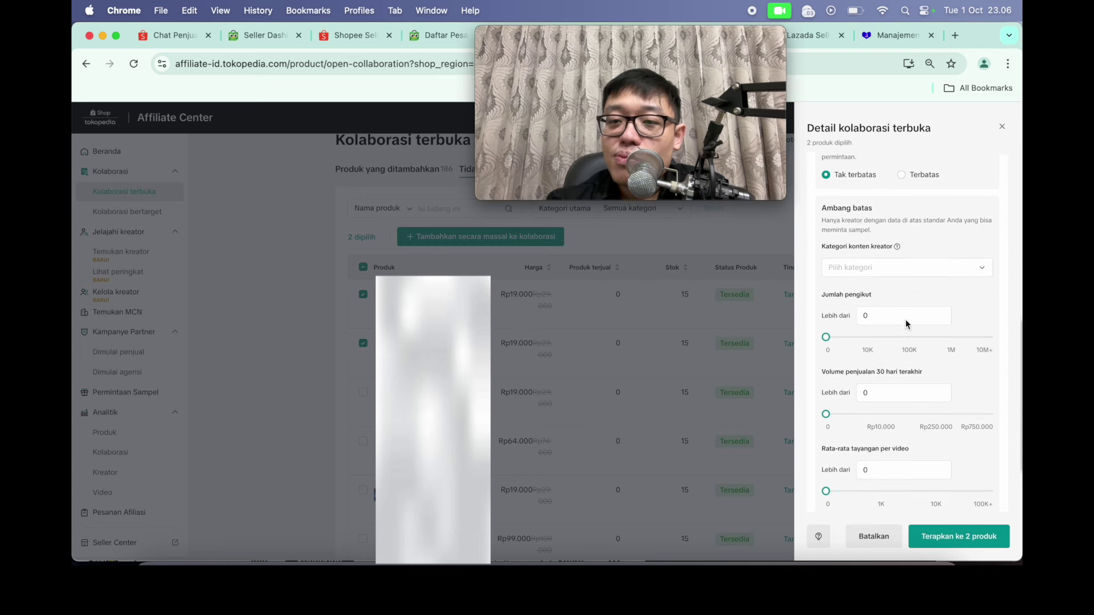
scroll(907, 325, "down", 3)
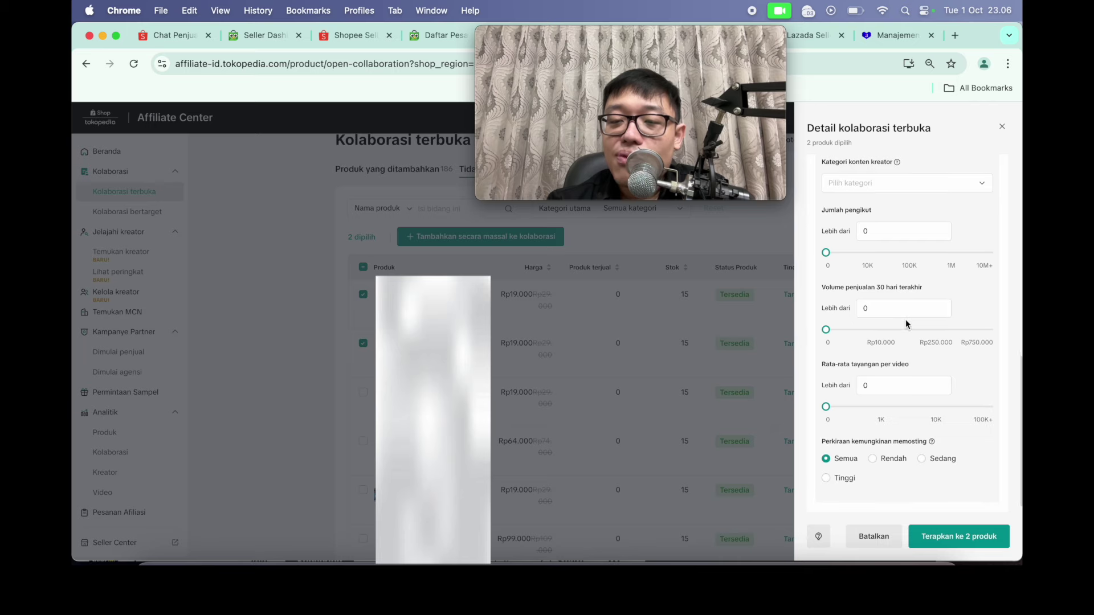
scroll(907, 324, "down", 1)
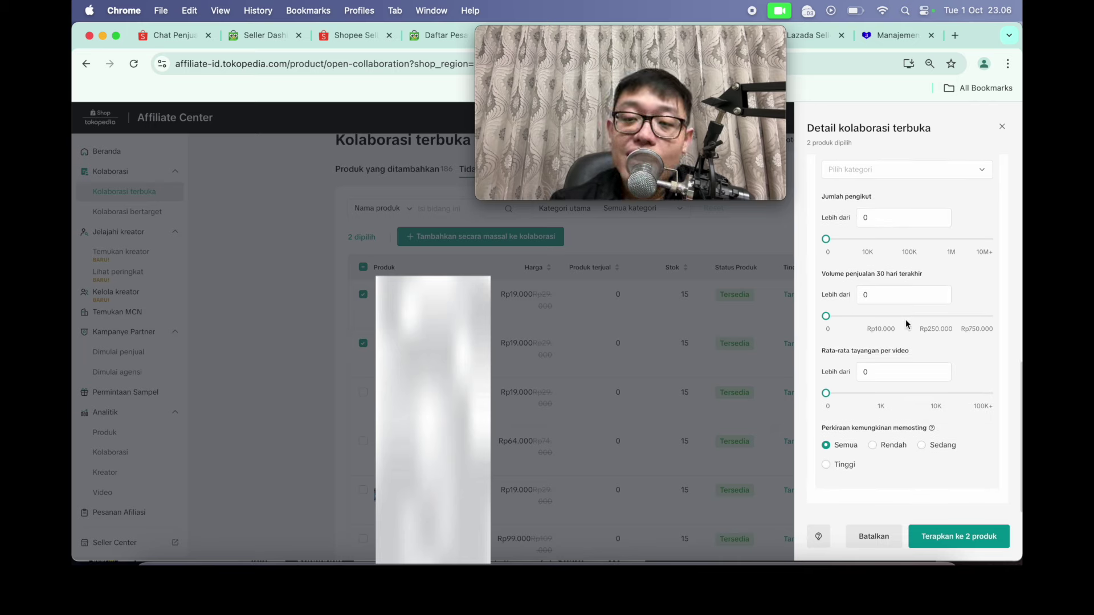
scroll(906, 324, "up", 10)
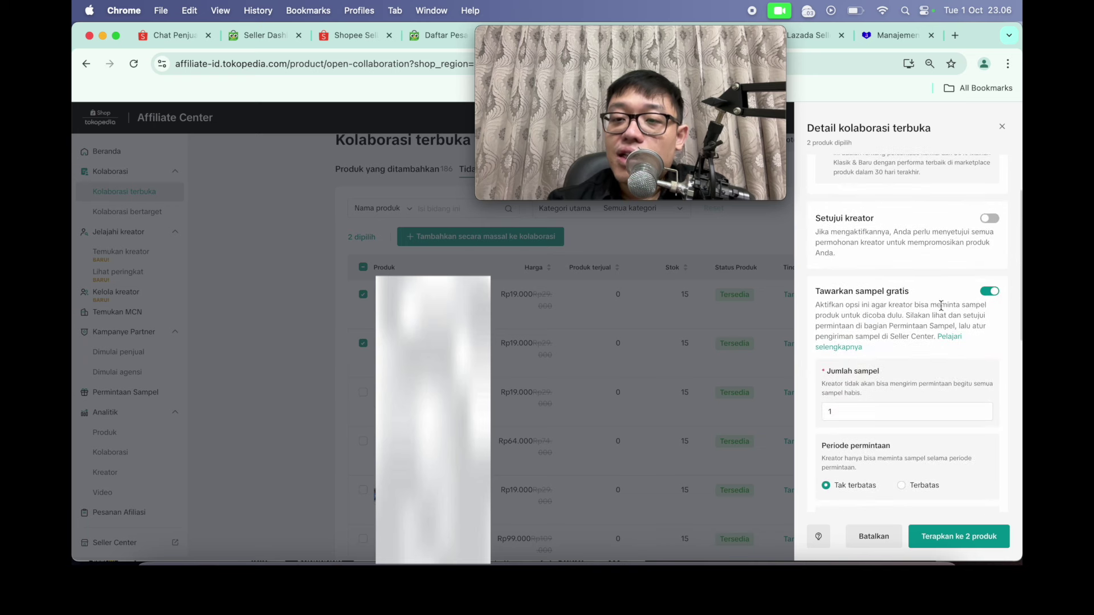
left_click(991, 291)
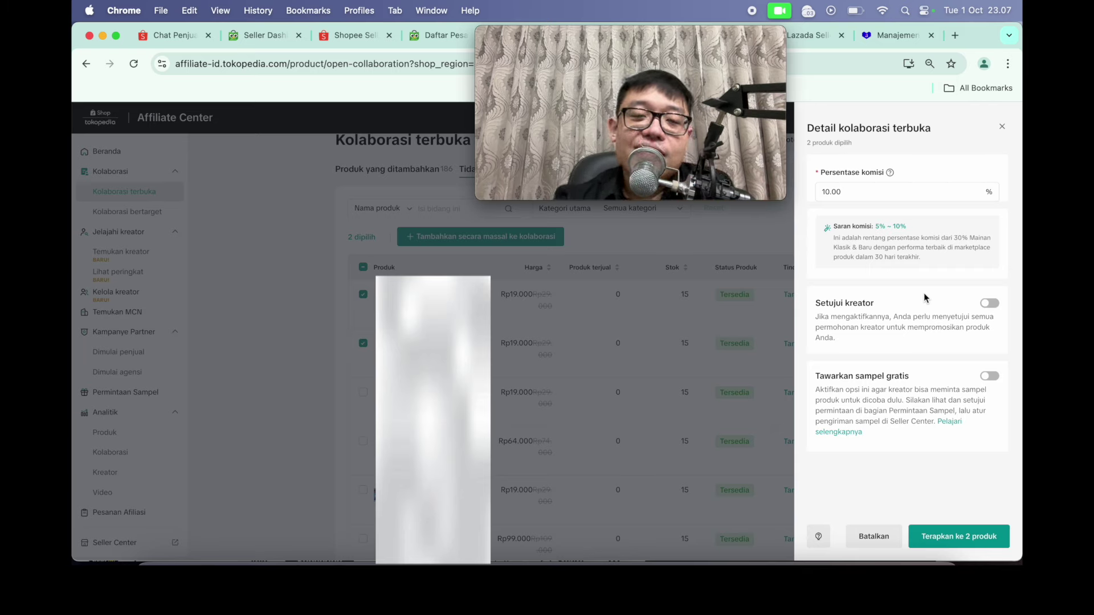
Step: Close the open collaboration details for the two selected products and discard the changes
left_click(1002, 128)
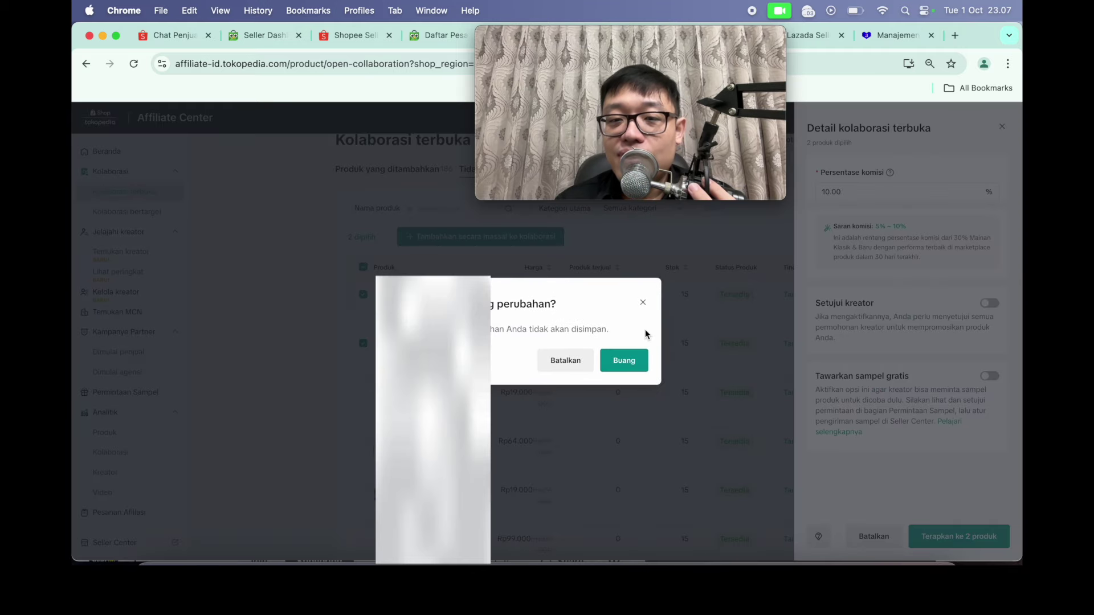
left_click(643, 302)
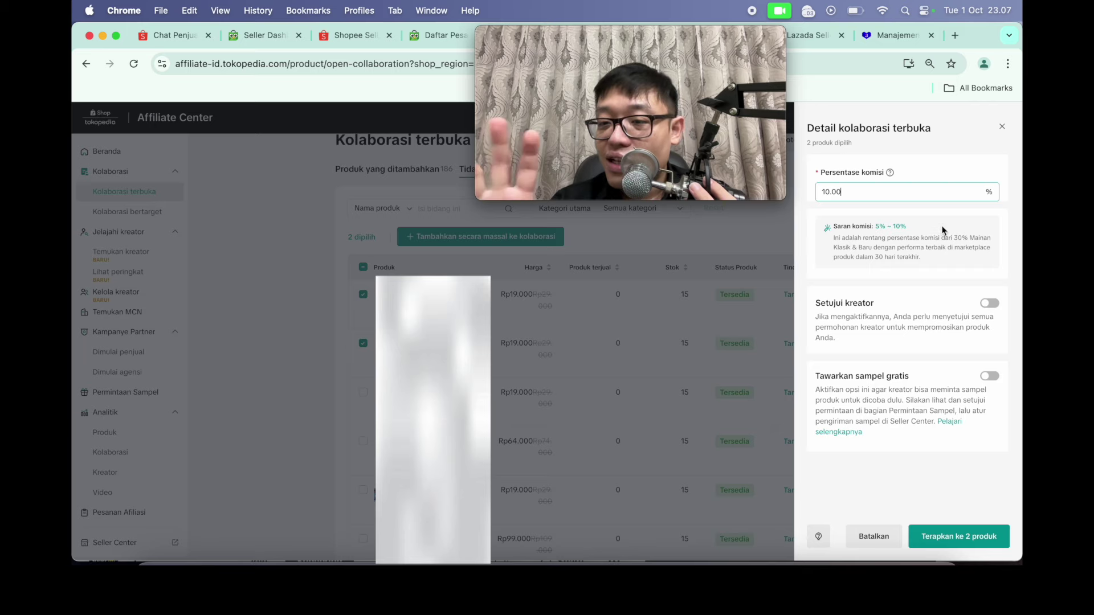
left_click(967, 543)
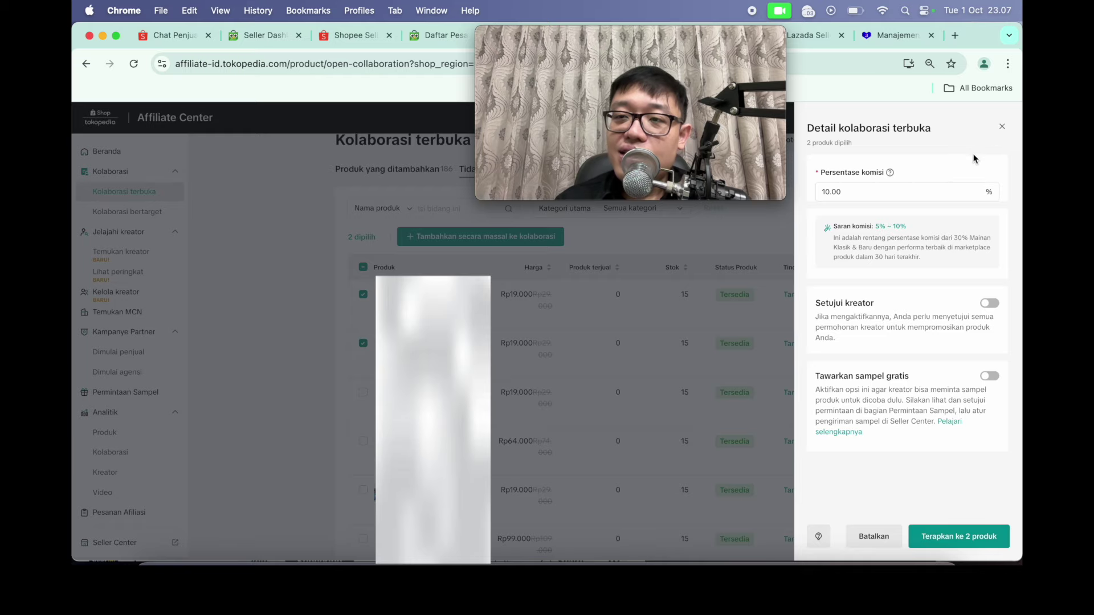
left_click(1002, 126)
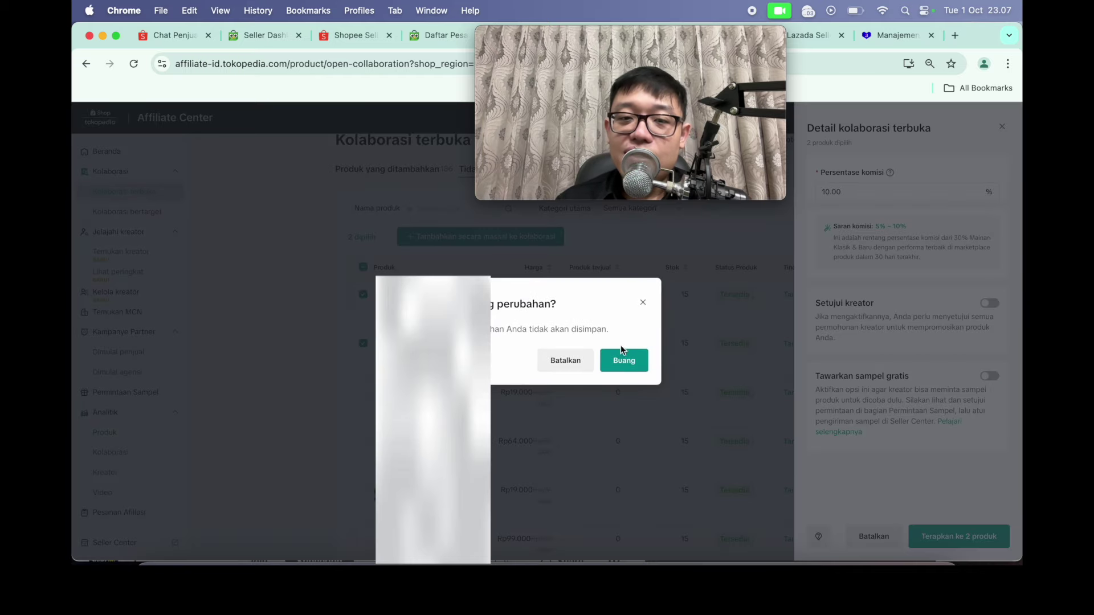
left_click(633, 365)
Step: Open the added products list (Produk yang ditambahkan) and compare the first product's price with its estimated commission
left_click_drag(623, 33, 860, 29)
left_click(485, 171)
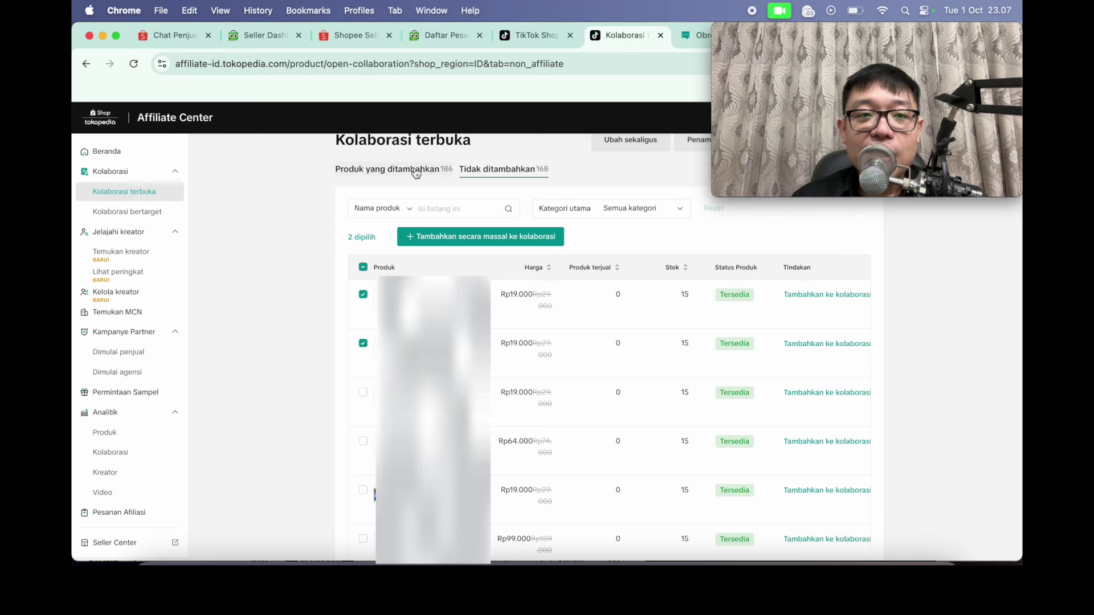
left_click(415, 171)
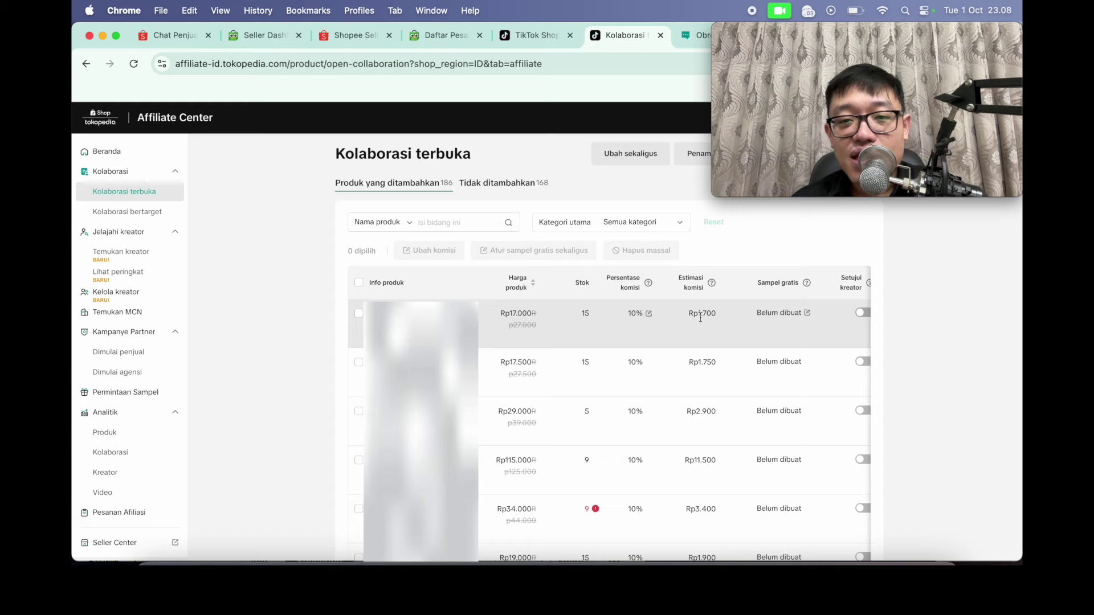
left_click_drag(713, 326, 688, 317)
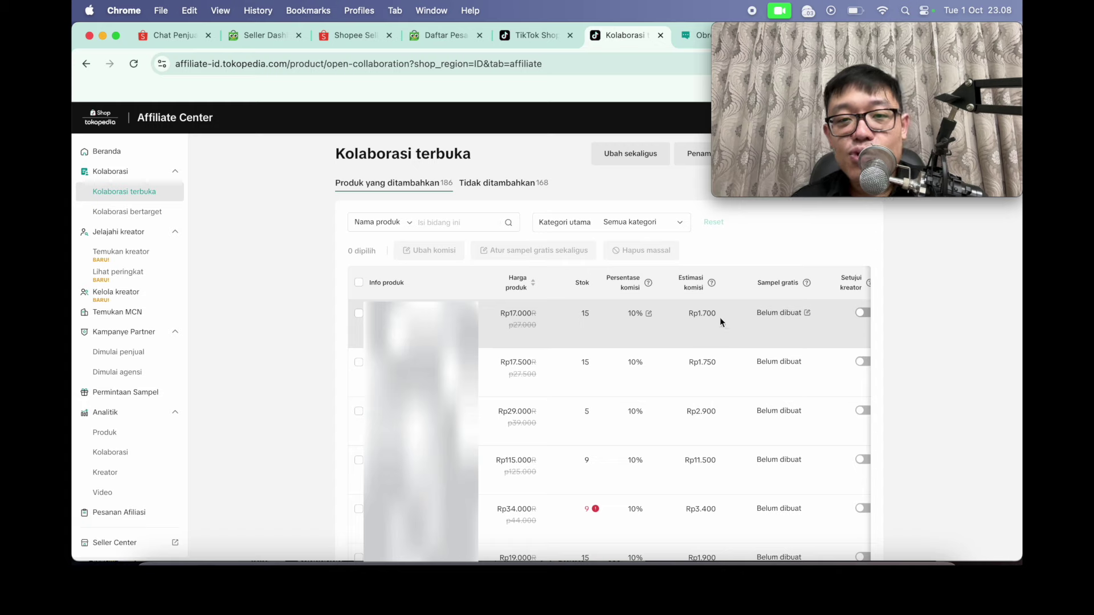
left_click_drag(539, 313, 507, 314)
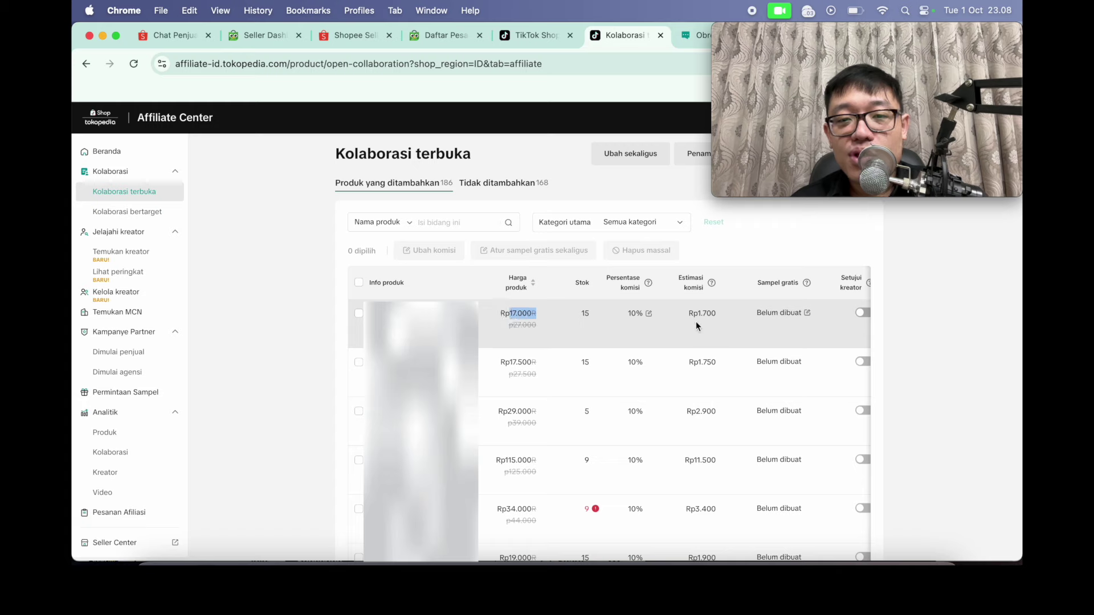
left_click_drag(720, 315, 674, 310)
left_click(718, 317)
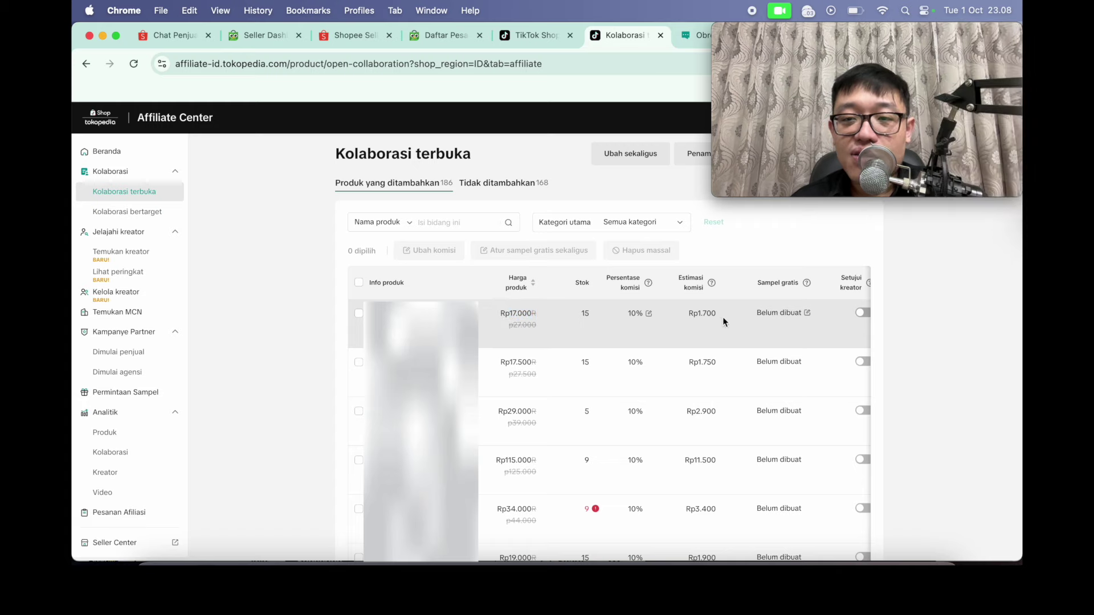
Step: Review the free sample, creator approval, creator showcase and creator post columns of the added products
scroll(803, 320, "right", 3)
scroll(722, 316, "right", 4)
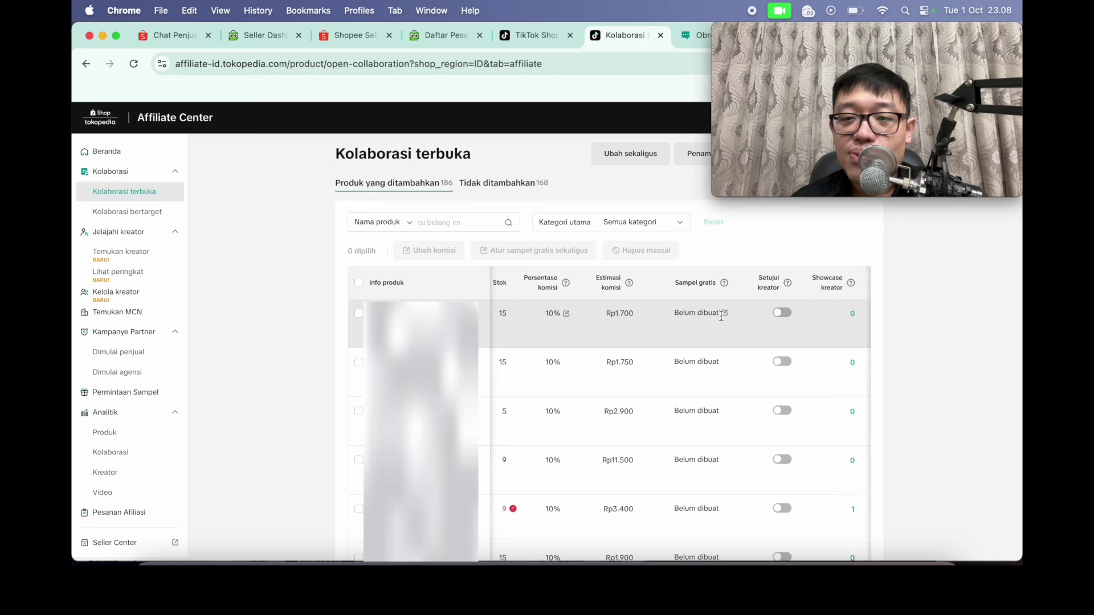
scroll(720, 320, "right", 4)
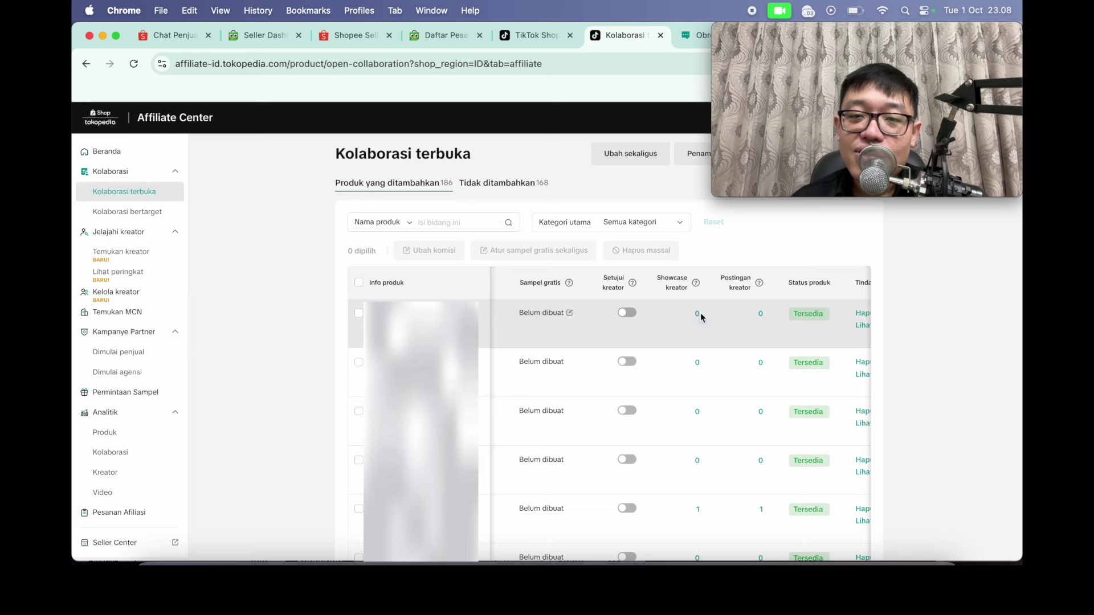
scroll(700, 336, "down", 1)
scroll(700, 338, "down", 3)
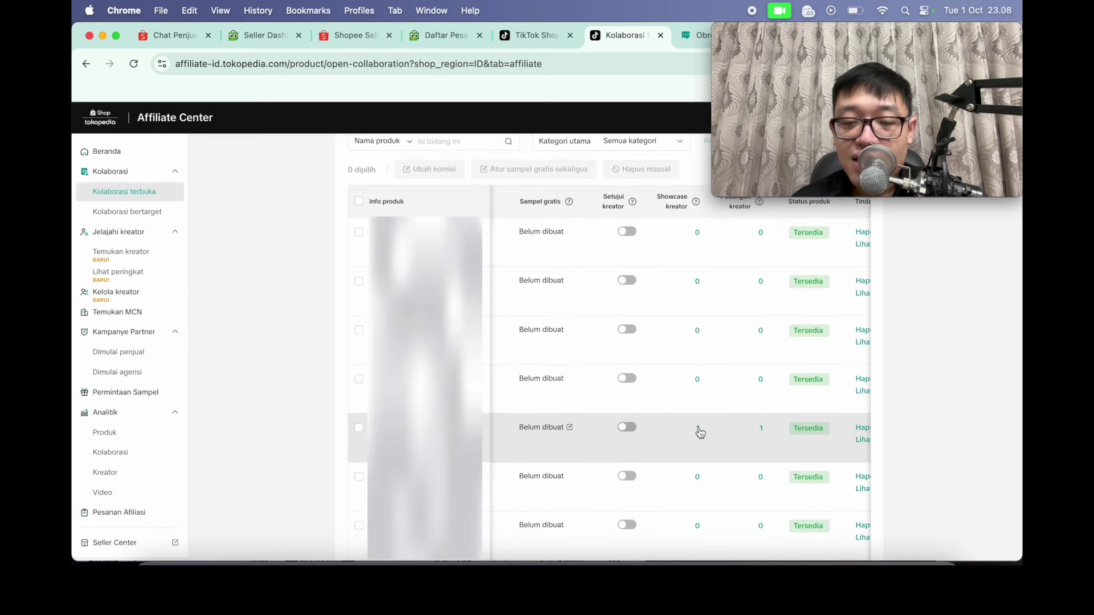
scroll(693, 430, "up", 1)
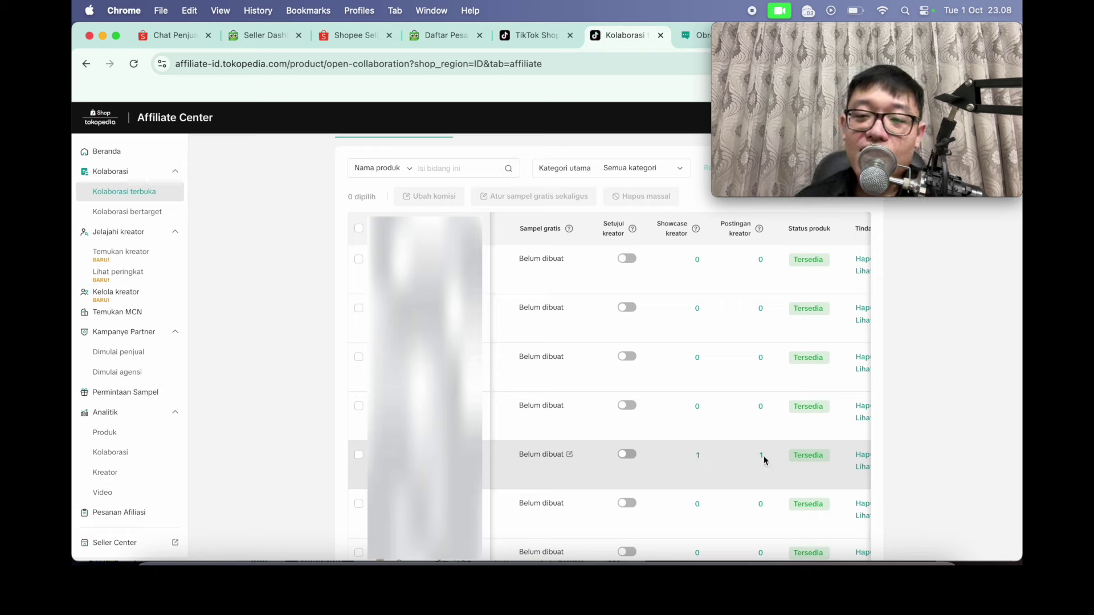
Step: Examine the product status and available actions for the fifth added product, including removal from open collaboration and order viewing
scroll(764, 462, "right", 3)
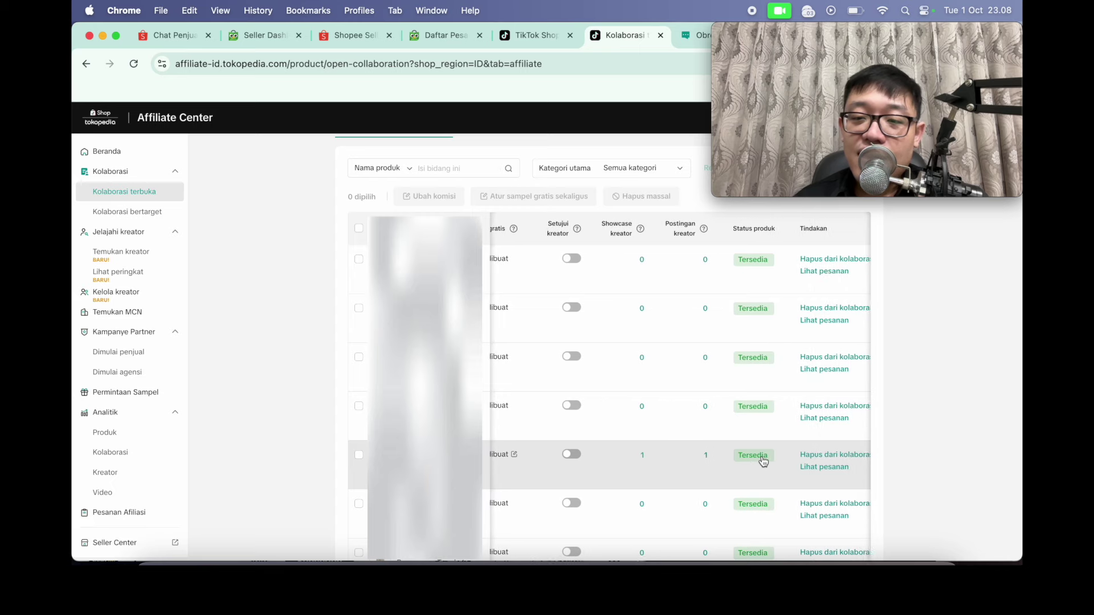
left_click_drag(757, 457, 734, 455)
left_click(734, 455)
scroll(741, 456, "right", 2)
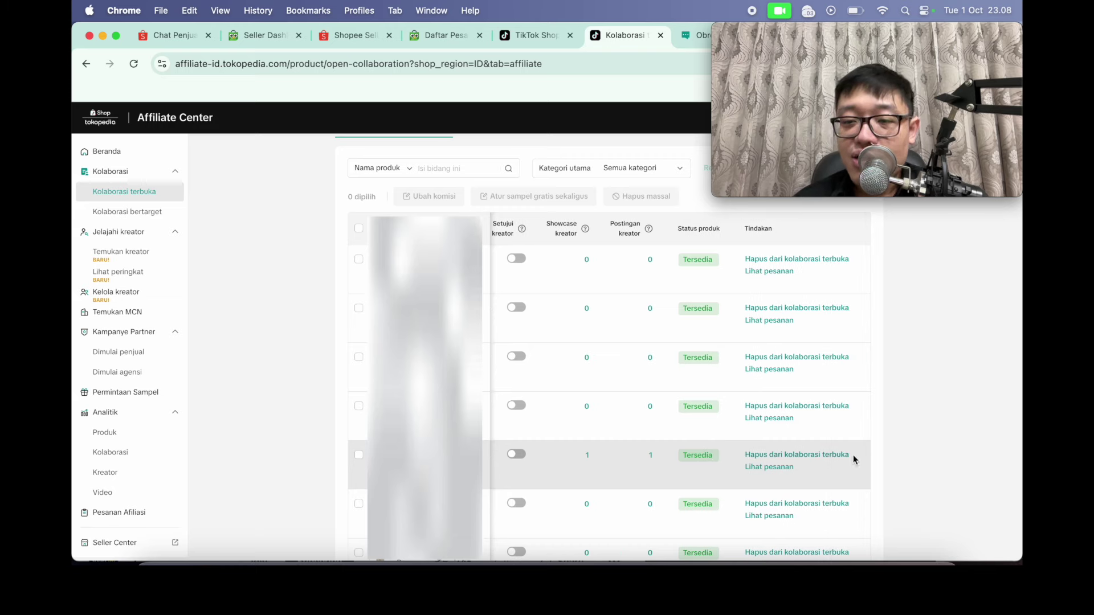
left_click_drag(839, 455, 754, 459)
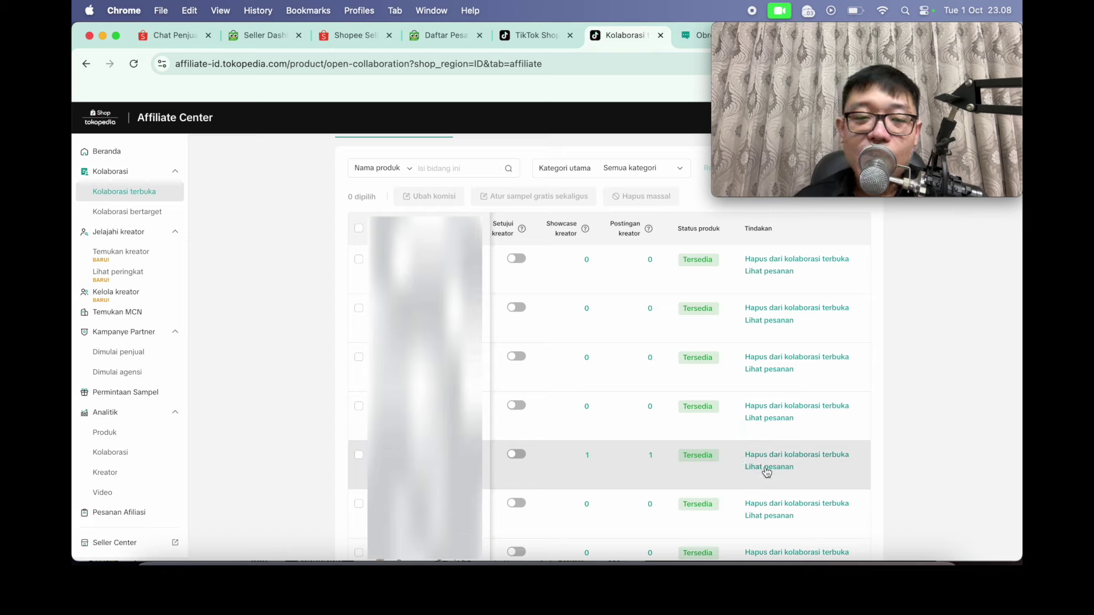
scroll(766, 472, "left", 10)
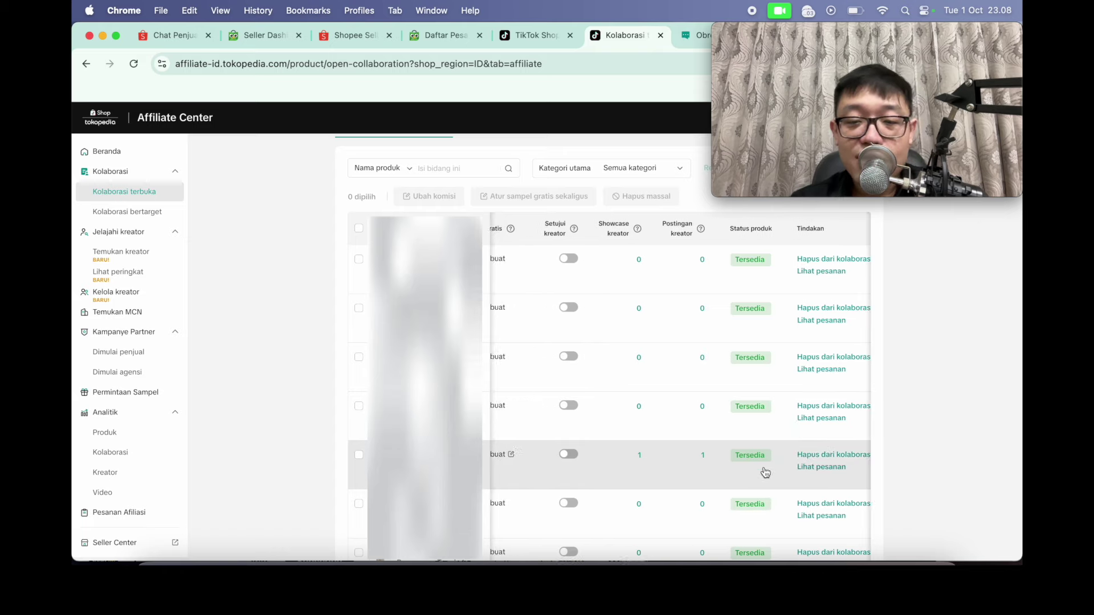
scroll(763, 467, "left", 3)
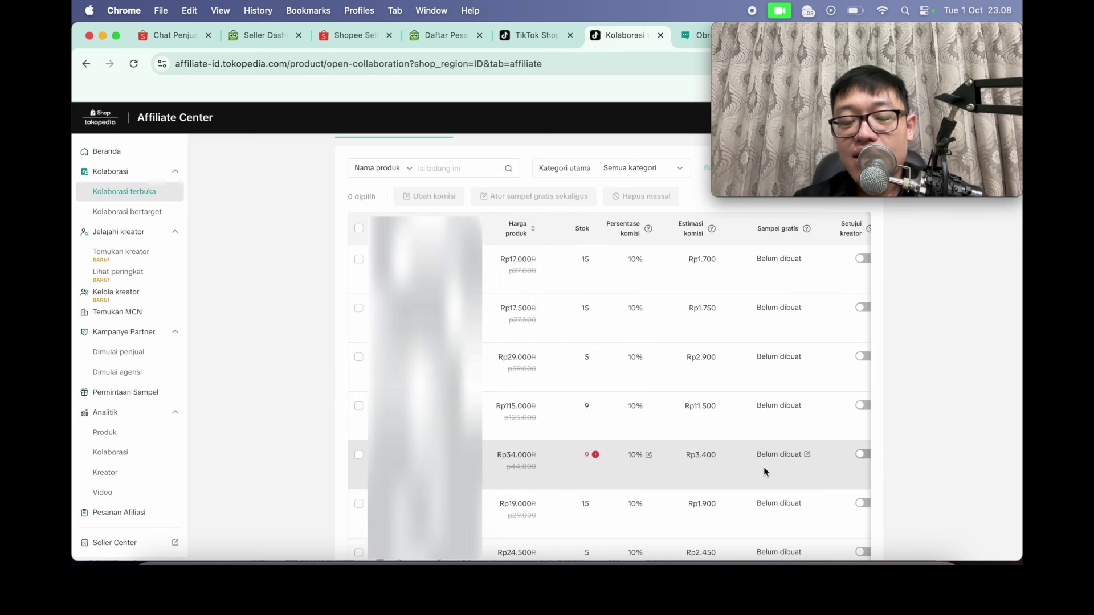
scroll(764, 467, "up", 2)
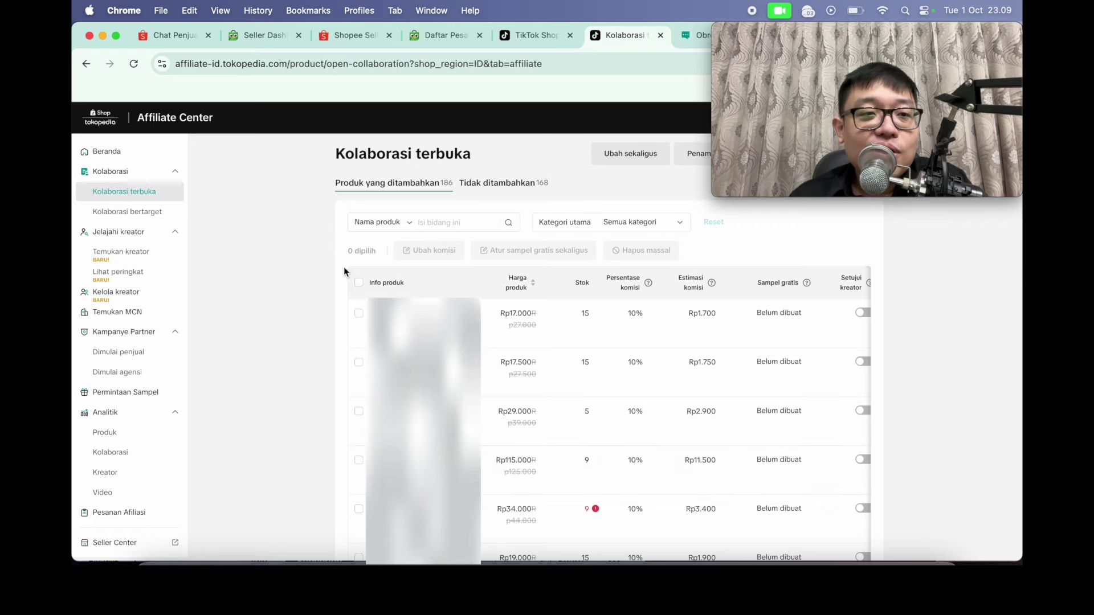
Step: Open the targeted collaboration page (Kolaborasi bertarget) with its list of ongoing invitations
left_click(130, 211)
mouse_move(757, 114)
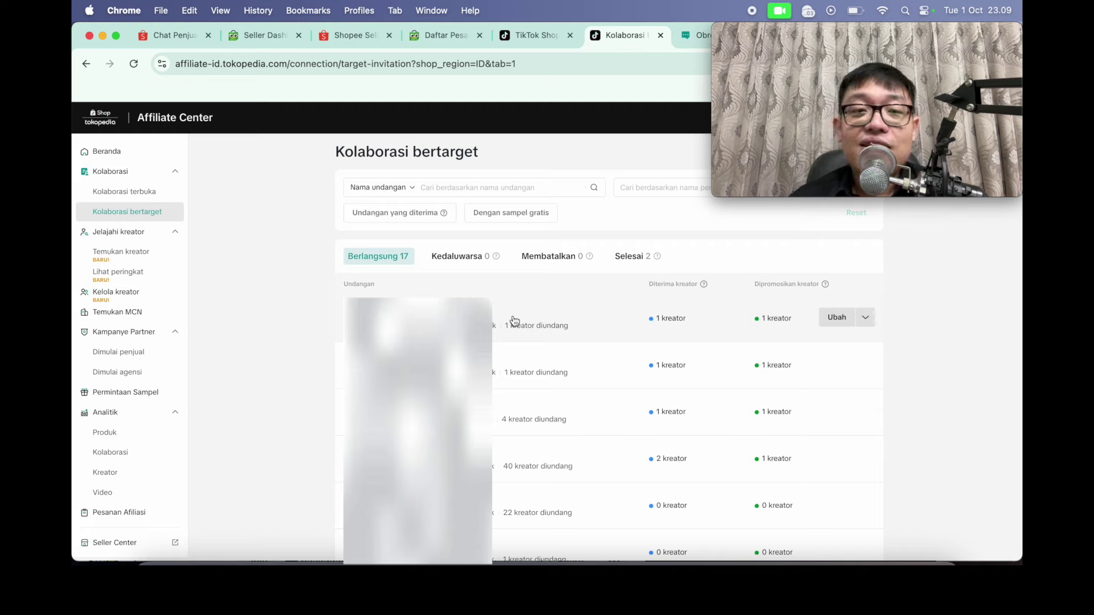
left_click_drag(860, 32, 861, 400)
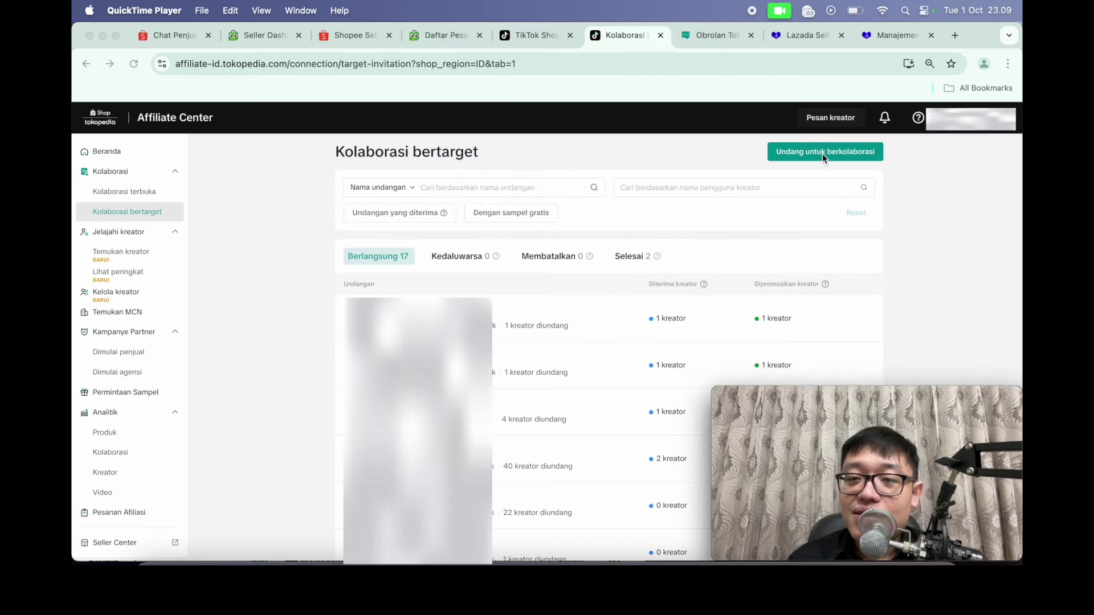
left_click(916, 169)
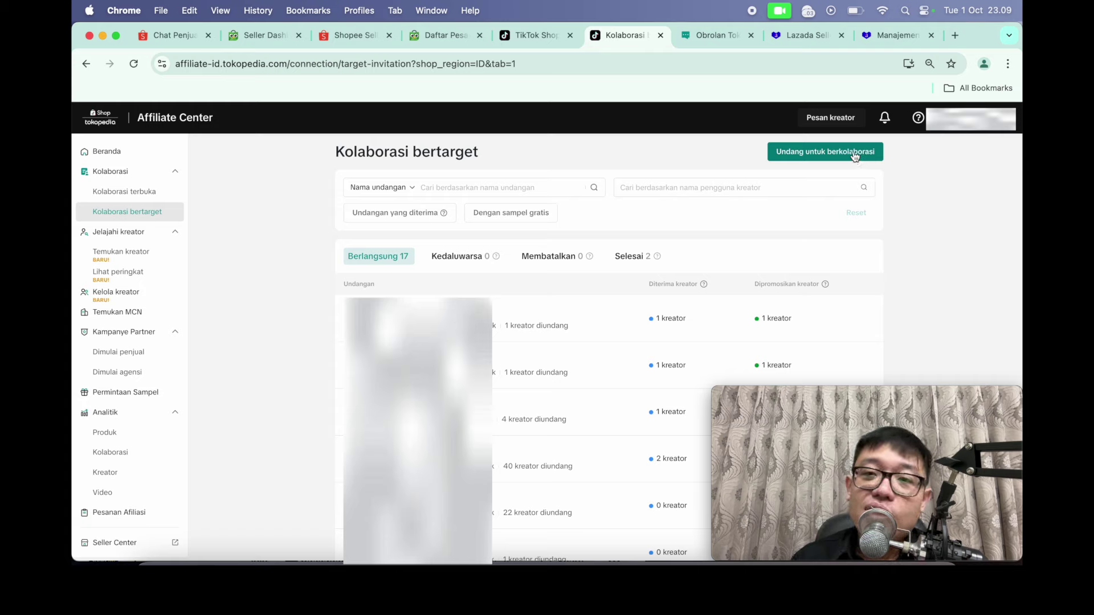
Step: View the creator message inbox (Pesan kreator), close it and return to the targeted collaboration page
left_click(827, 119)
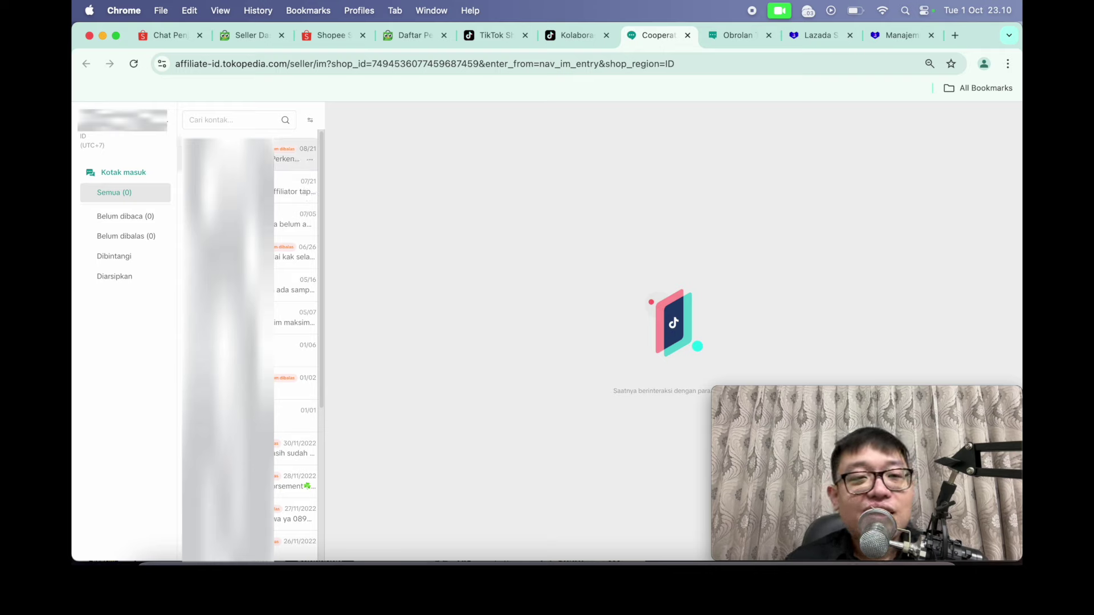
left_click(686, 37)
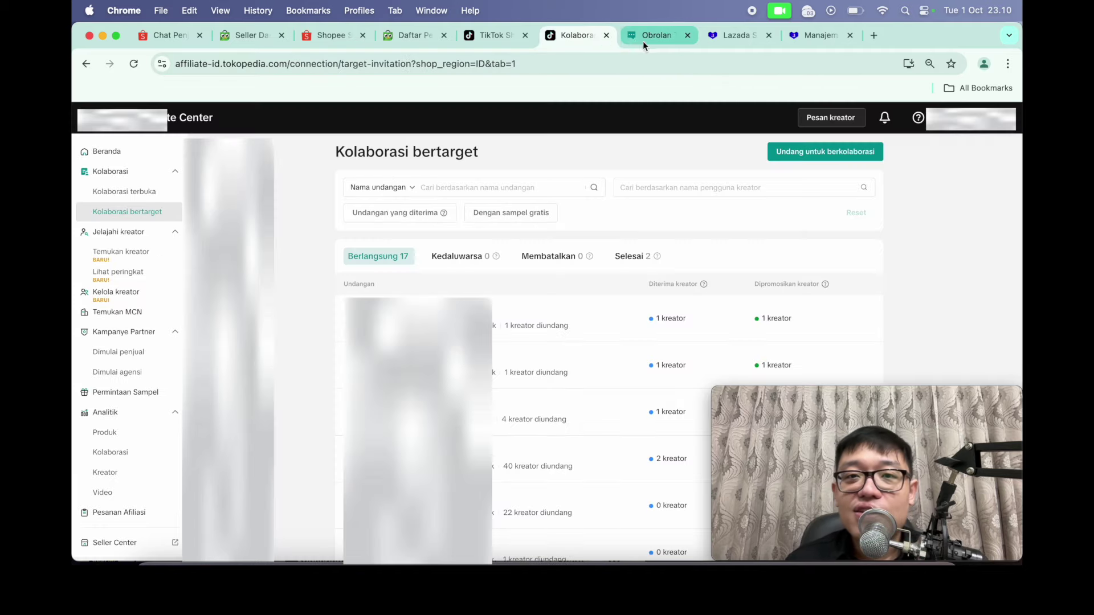
left_click_drag(825, 402, 866, 398)
left_click(937, 249)
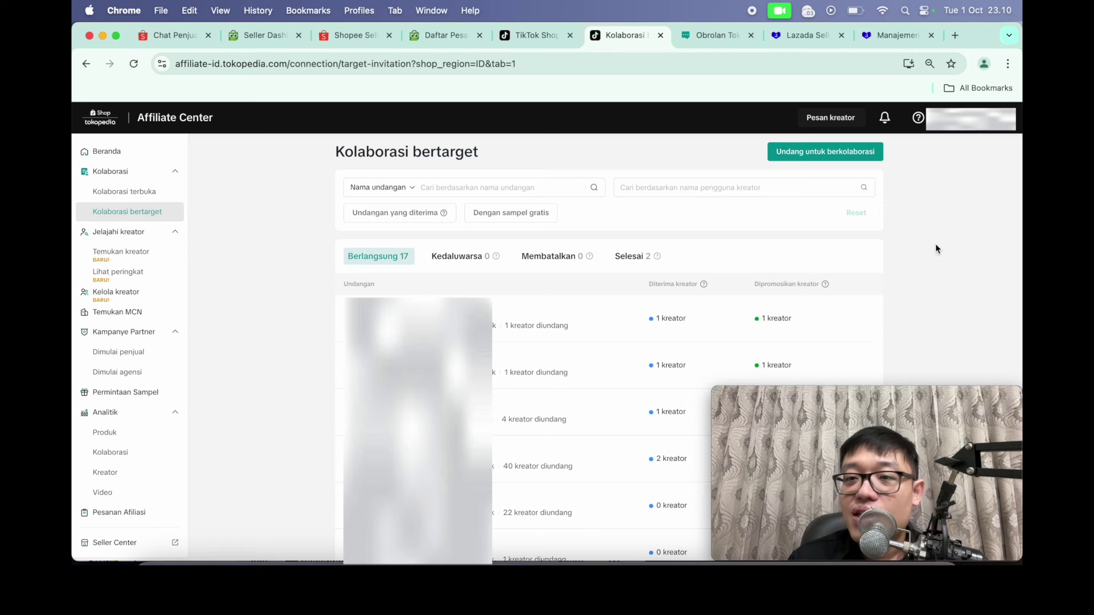
Step: Start a new creator collaboration invitation and set its name (Nama undangan) to "Undangan Kerja Sama"
left_click(847, 151)
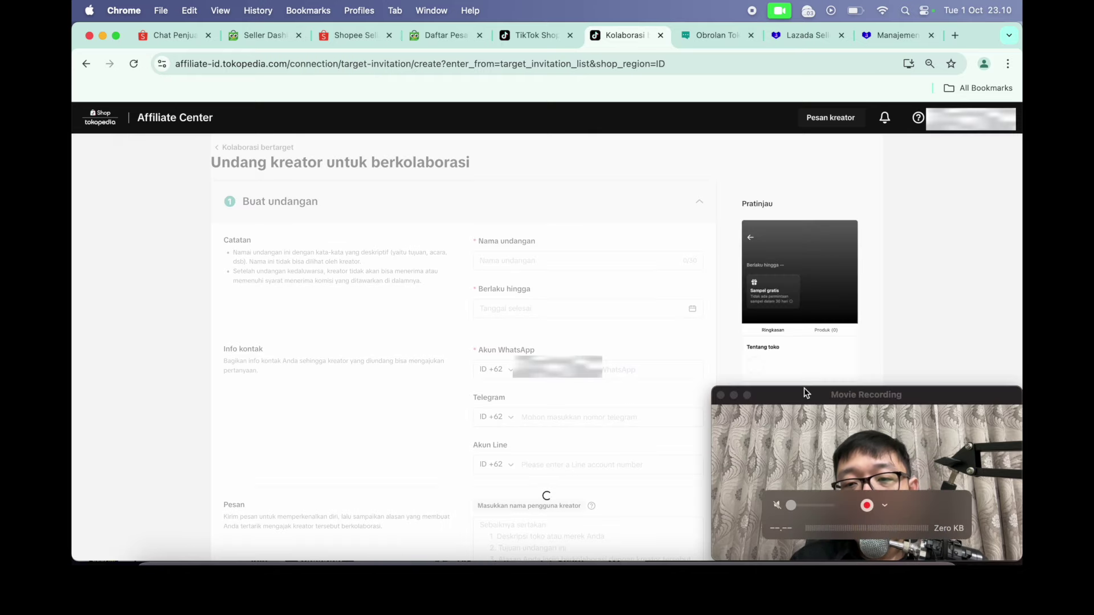
left_click_drag(805, 390, 800, 33)
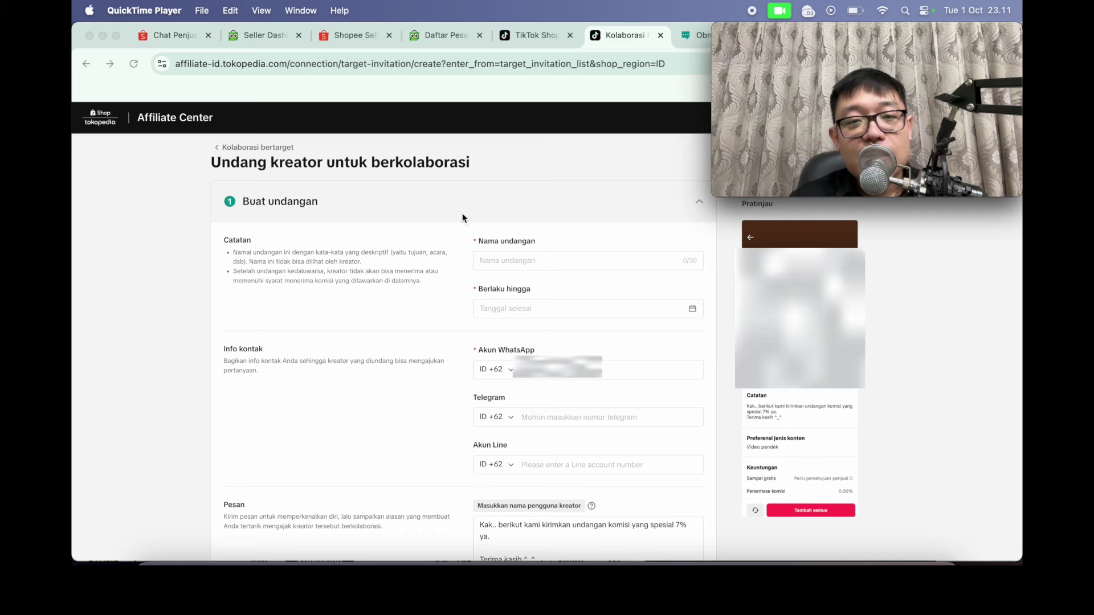
left_click(536, 262)
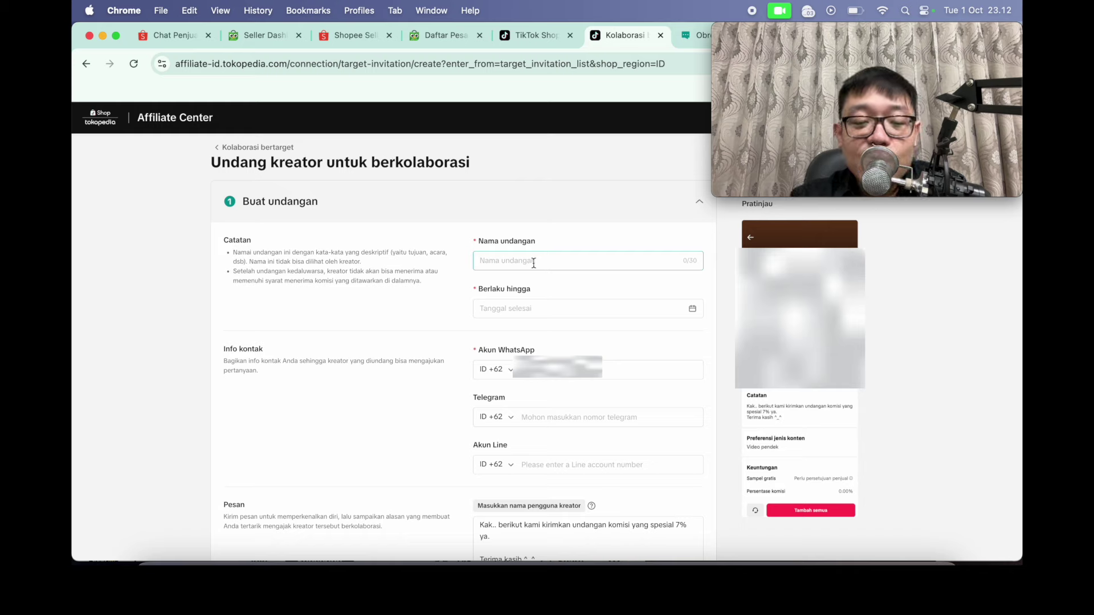
type("Undangan K")
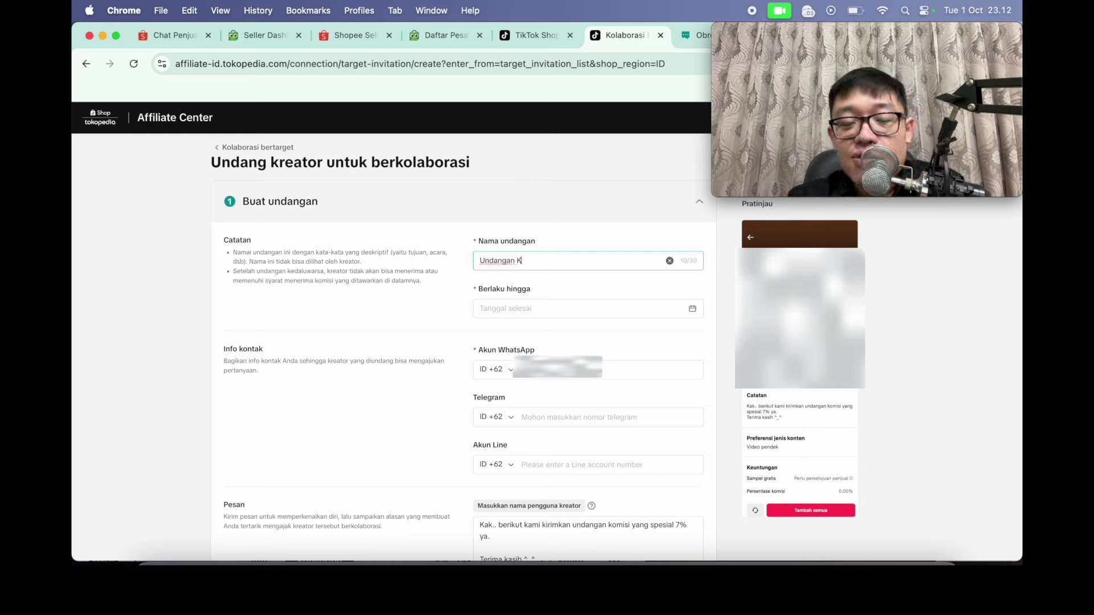
type("erja Sama")
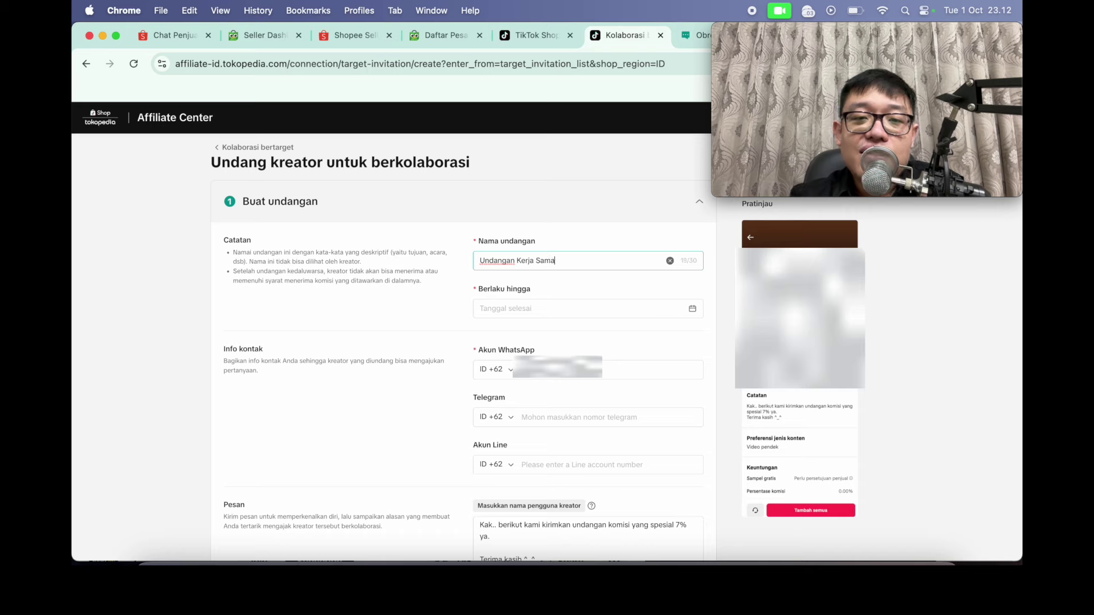
Step: Set the invitation's validity end date (Berlaku hingga) to 11/30/2024
left_click(521, 312)
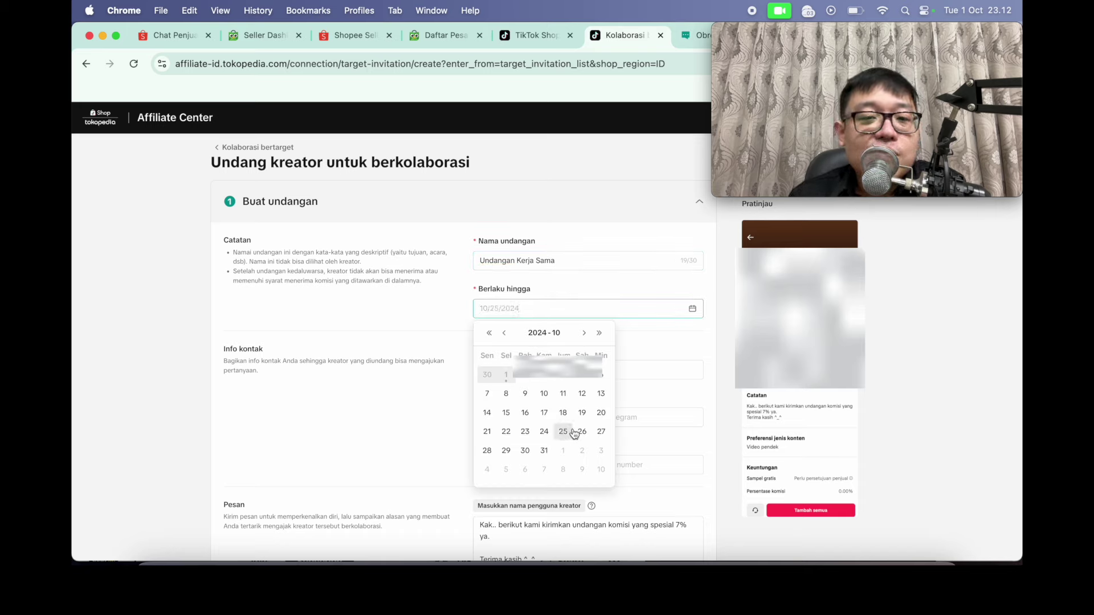
left_click(584, 332)
left_click(582, 375)
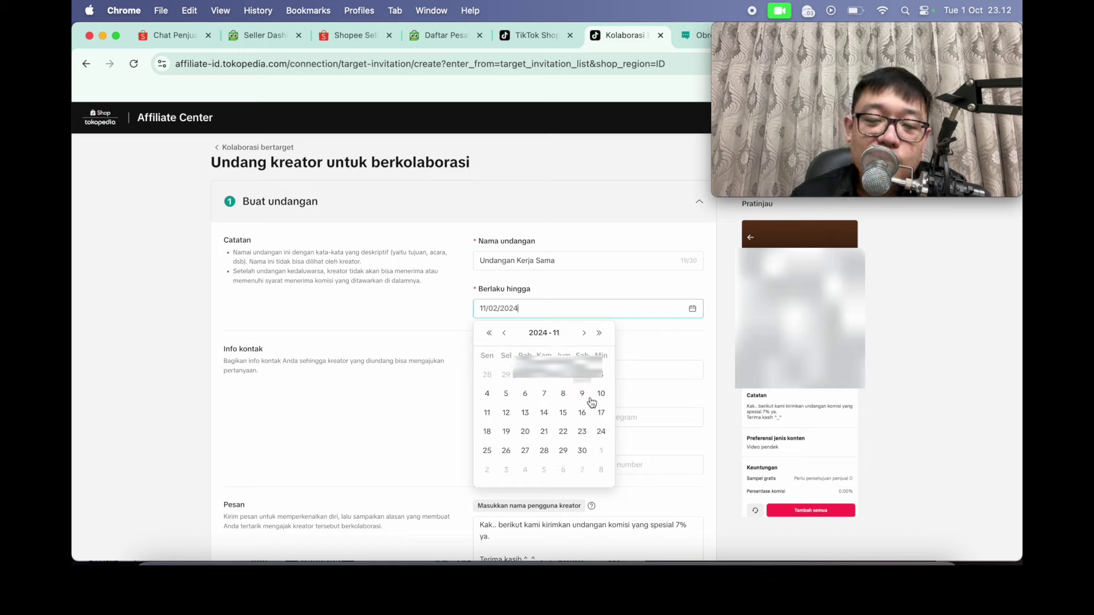
left_click(582, 450)
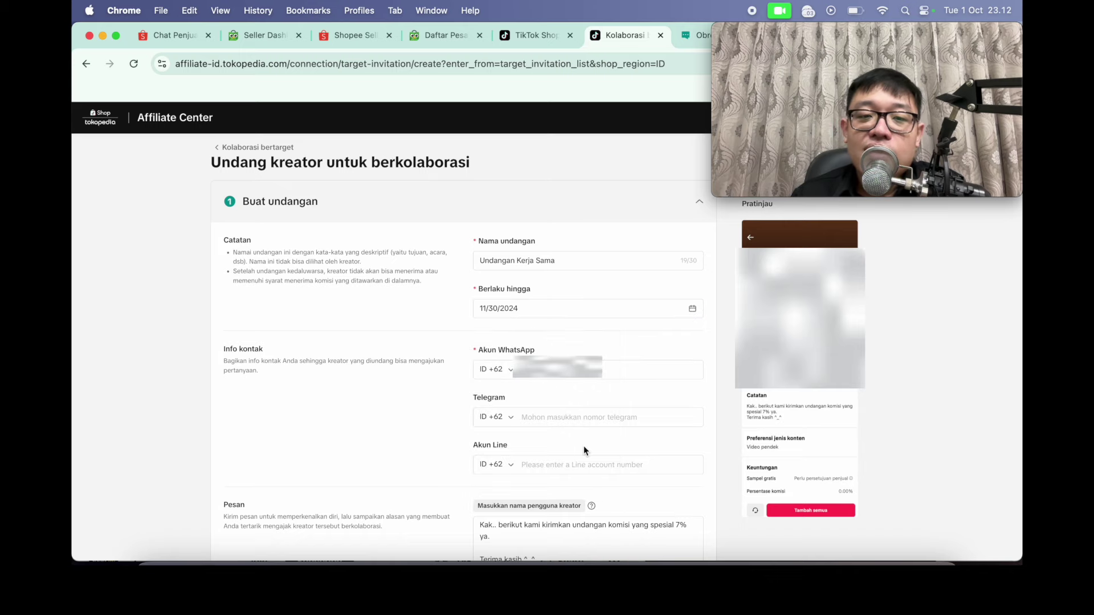
left_click(533, 309)
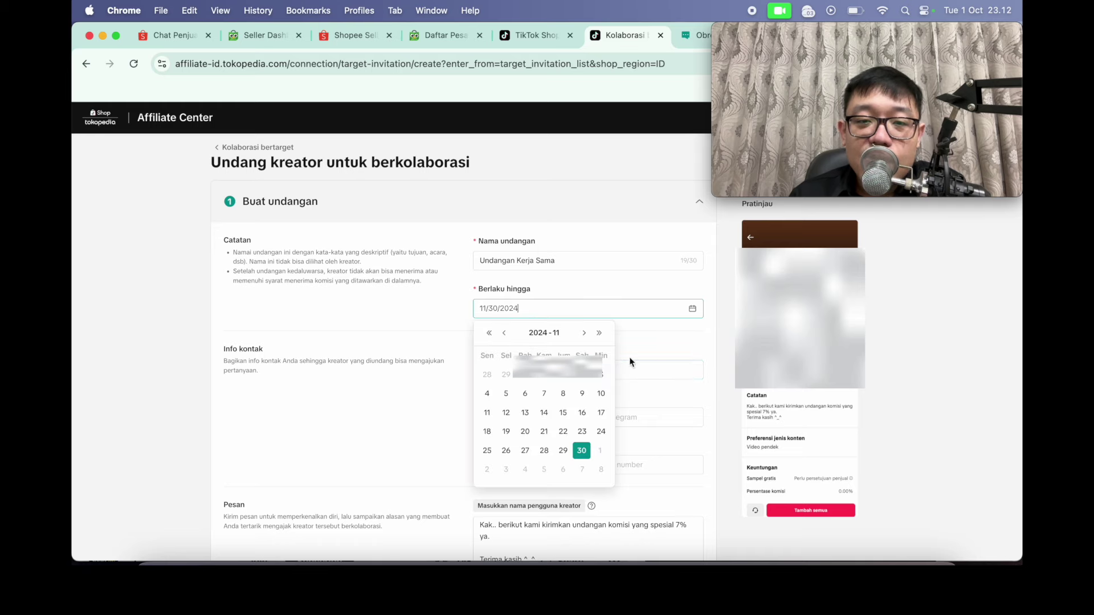
left_click(657, 338)
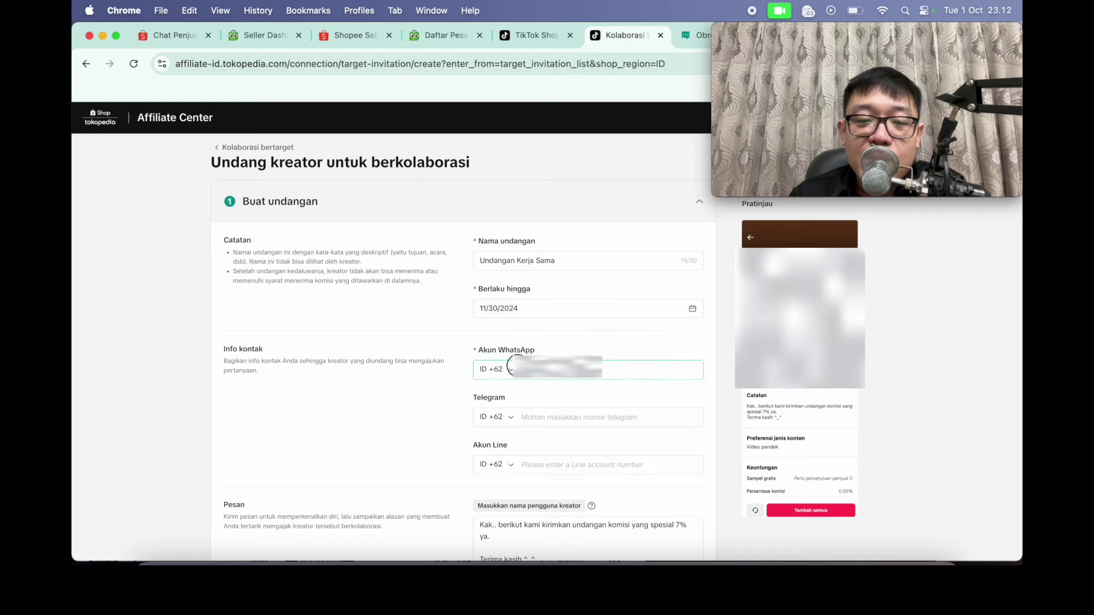
Step: Review the Telegram and Line contact fields and the message text (Pesan) of the invitation
left_click(549, 421)
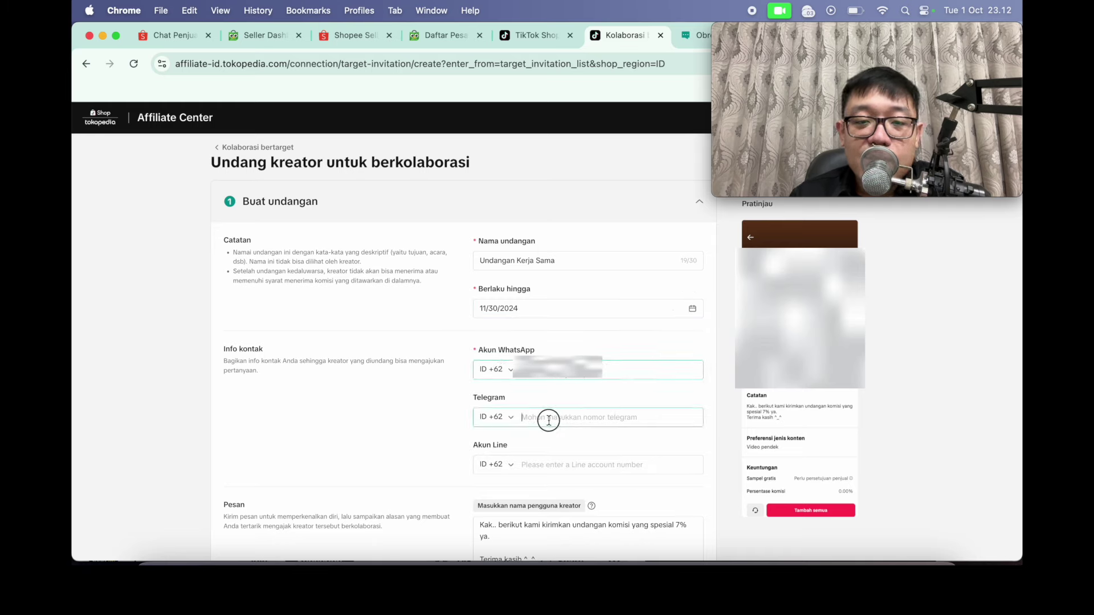
left_click(549, 464)
scroll(551, 393, "down", 1)
scroll(570, 353, "down", 5)
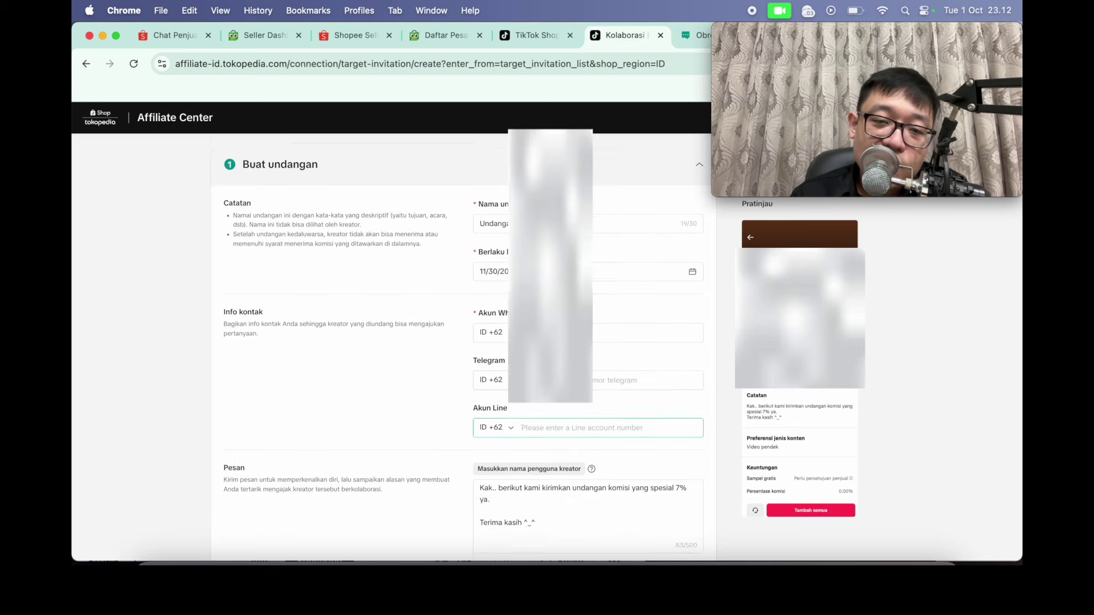
left_click(557, 302)
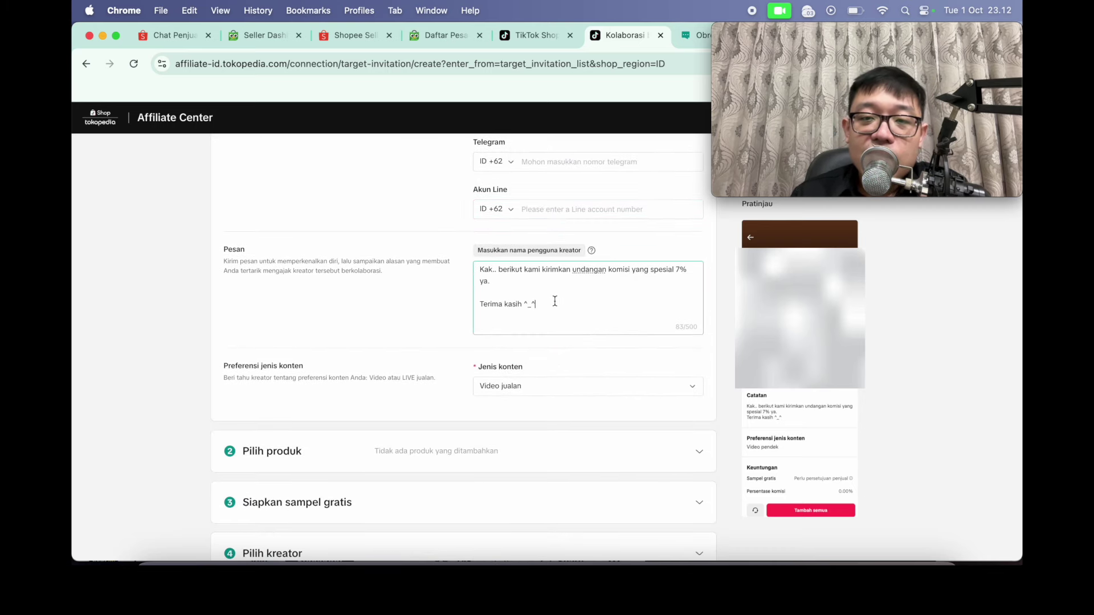
left_click(511, 287)
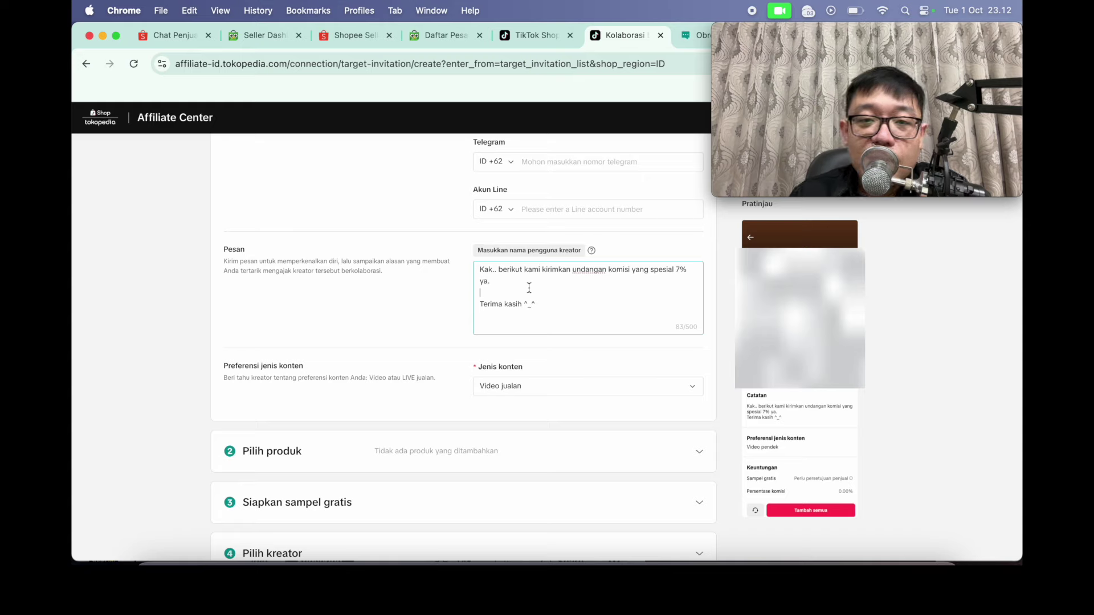
left_click(547, 305)
key("cmd+a")
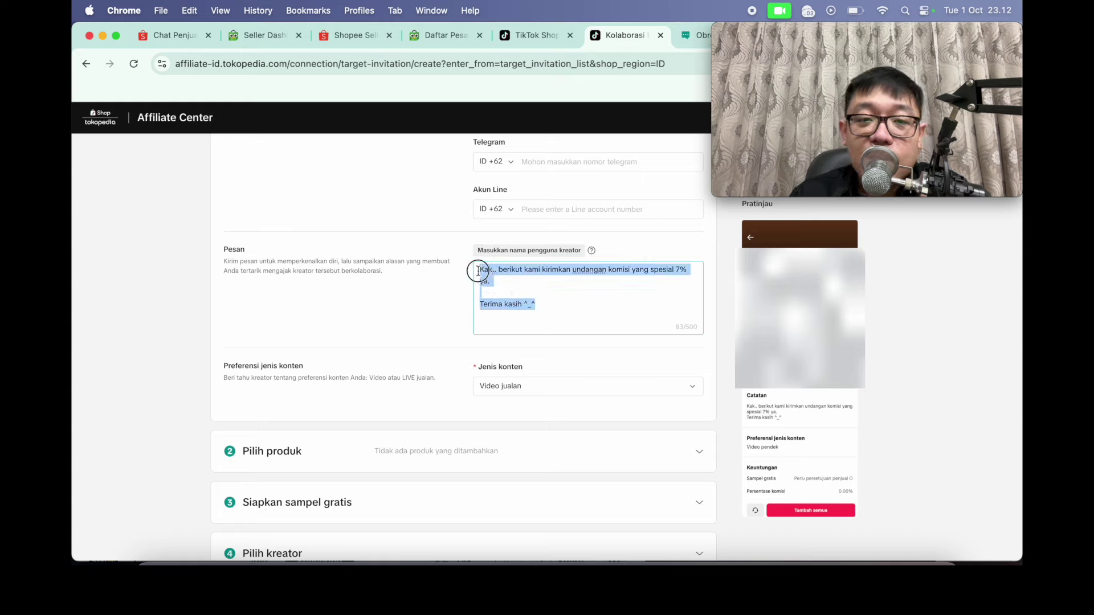
left_click(556, 302)
left_click_drag(535, 296, 473, 272)
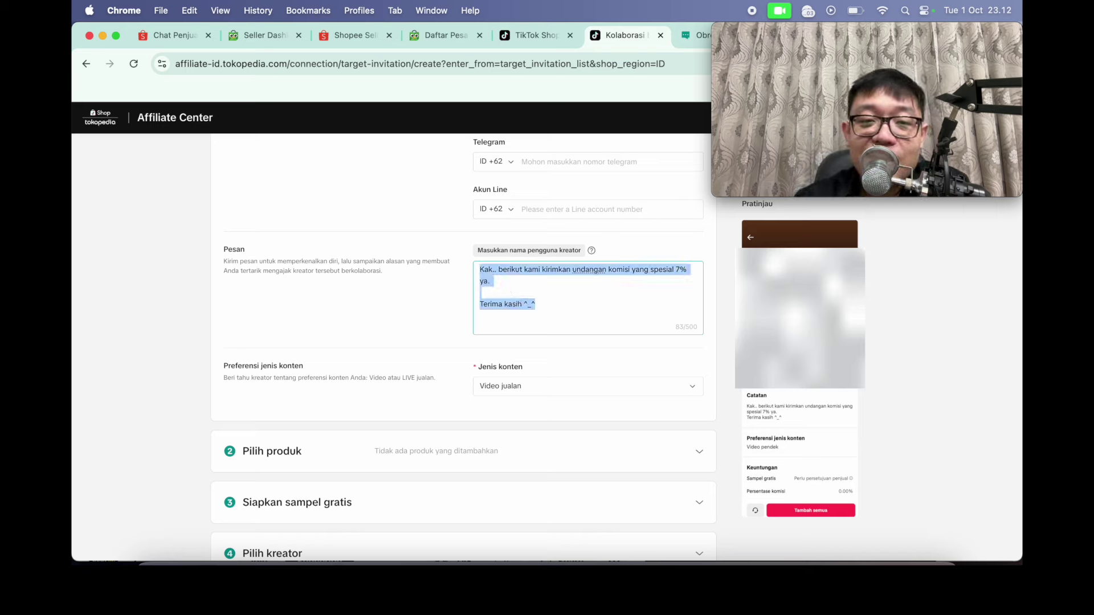
key("Right")
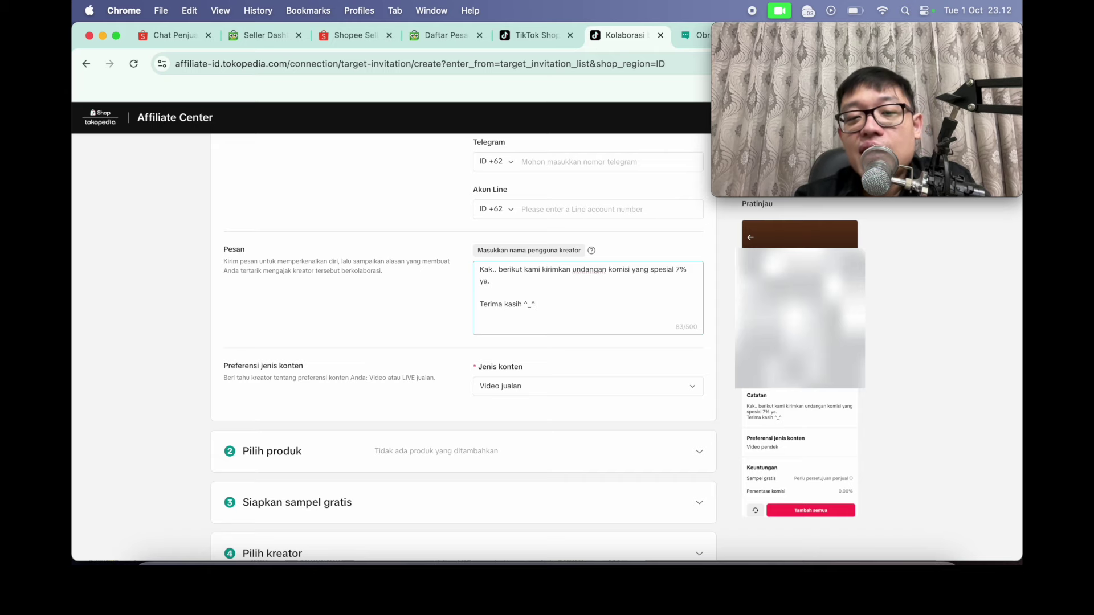
Step: Check the available content types (Jenis konten) and the product selection section (Pilih produk) of the invitation
left_click(546, 387)
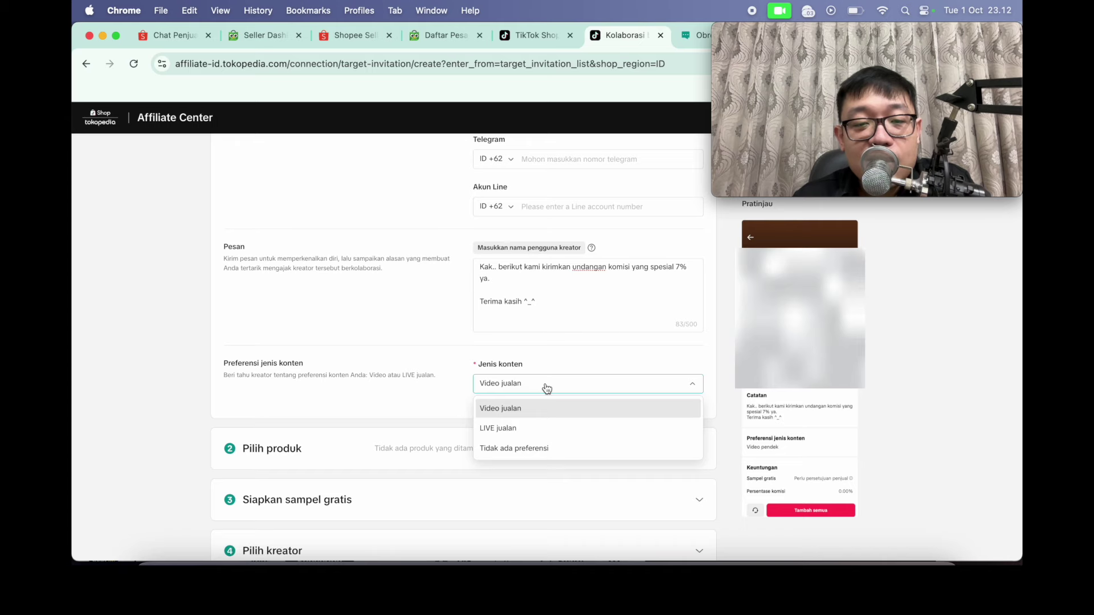
left_click(546, 386)
scroll(545, 383, "down", 2)
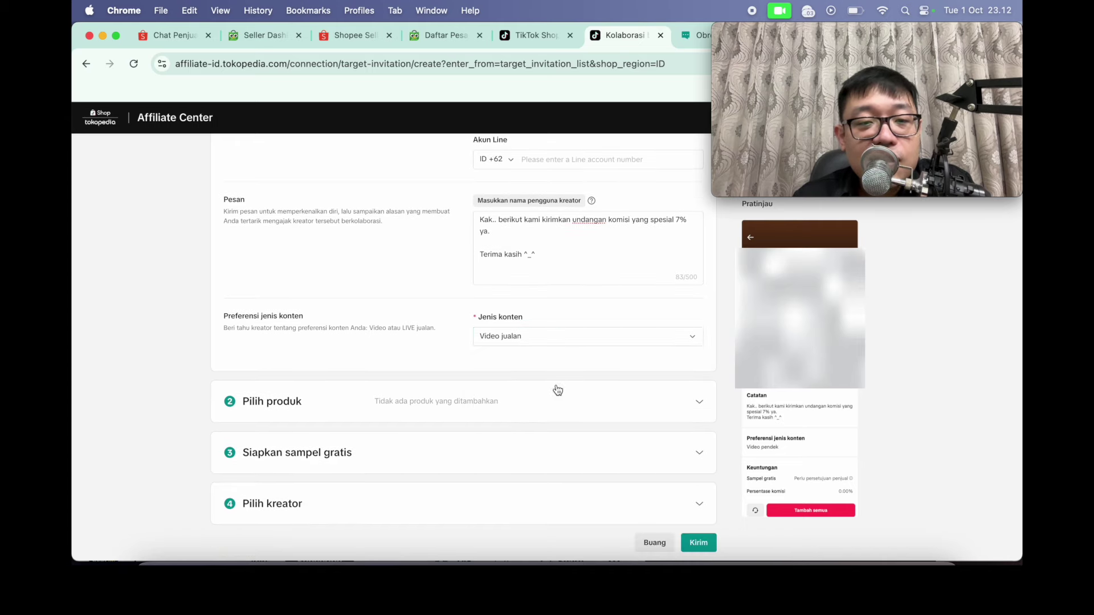
left_click(670, 402)
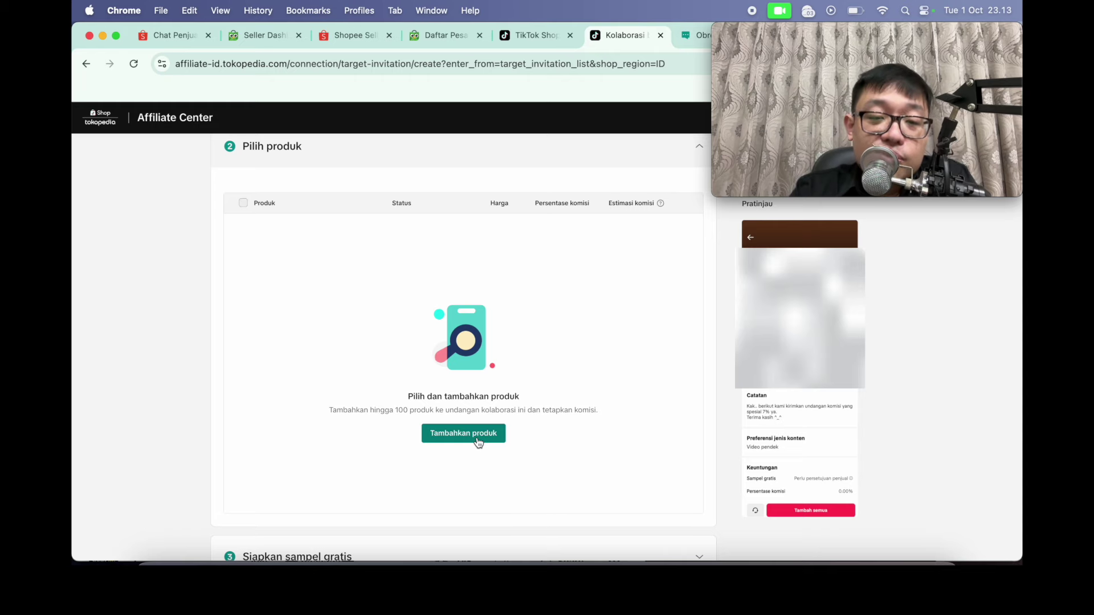
scroll(474, 427, "down", 4)
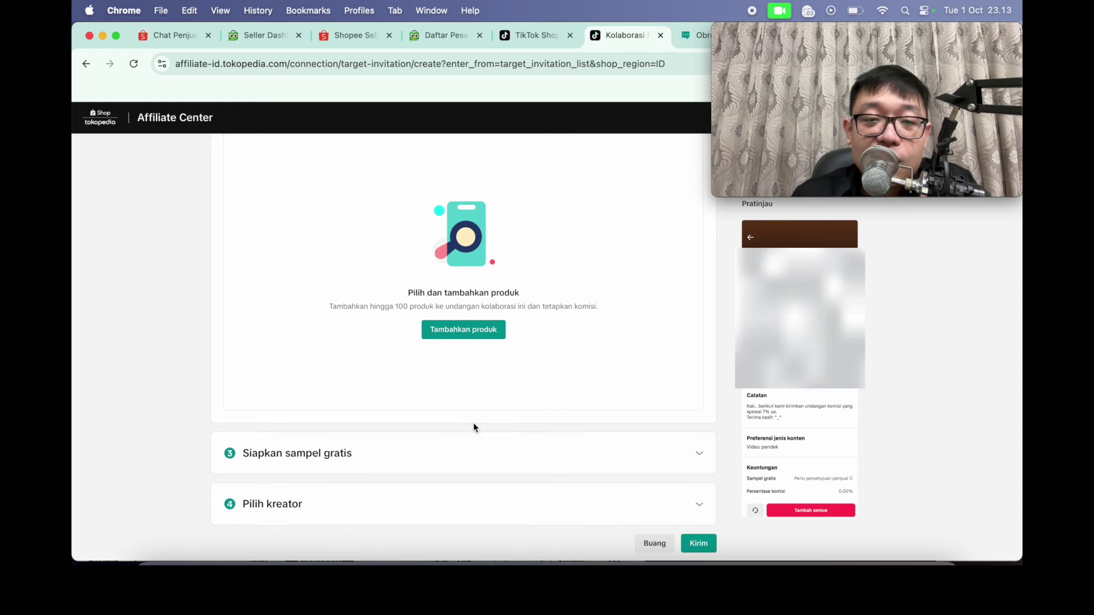
Step: Turn off the free sample offer (Tawarkan sampel gratis) in the Siapkan sampel gratis section
left_click(490, 450)
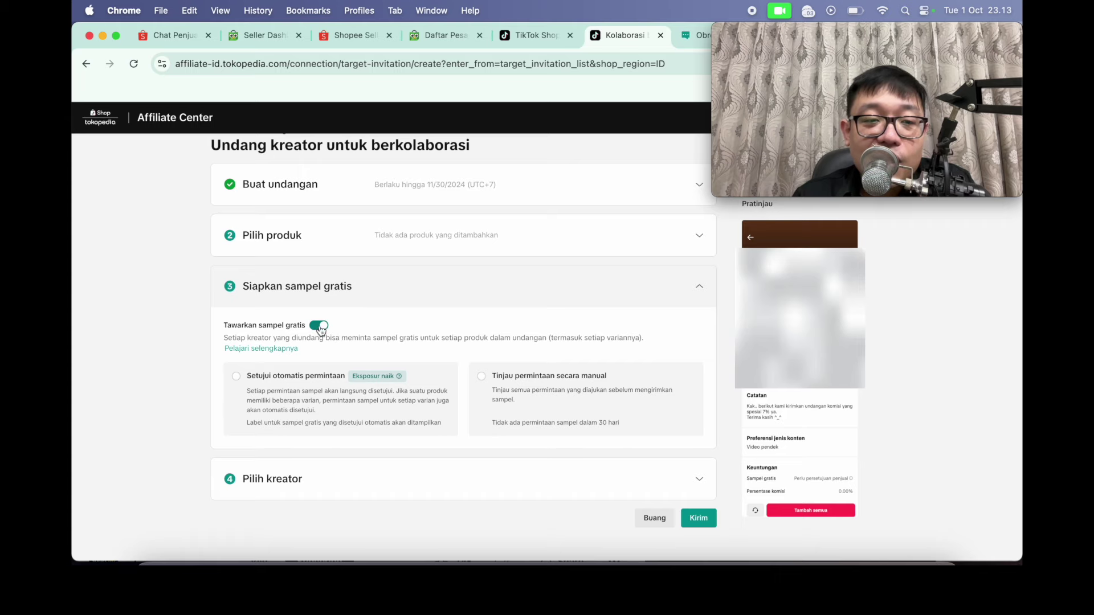
left_click(319, 326)
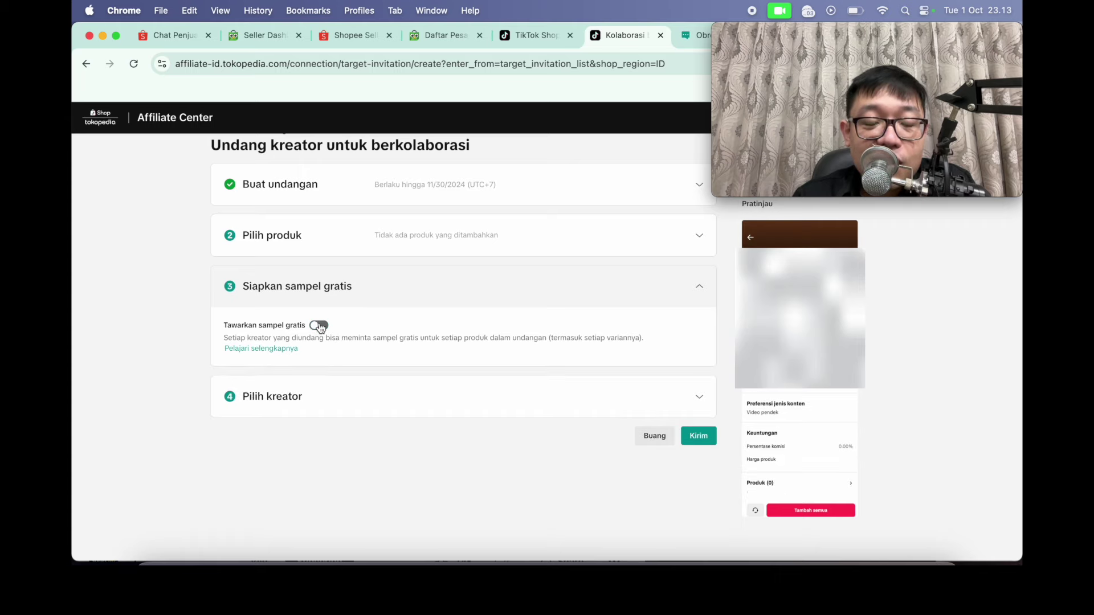
left_click(320, 326)
left_click(318, 325)
Step: Open the creator selection section (Pilih kreator), search for creators with "a" and browse the suggestions
scroll(553, 386, "down", 1)
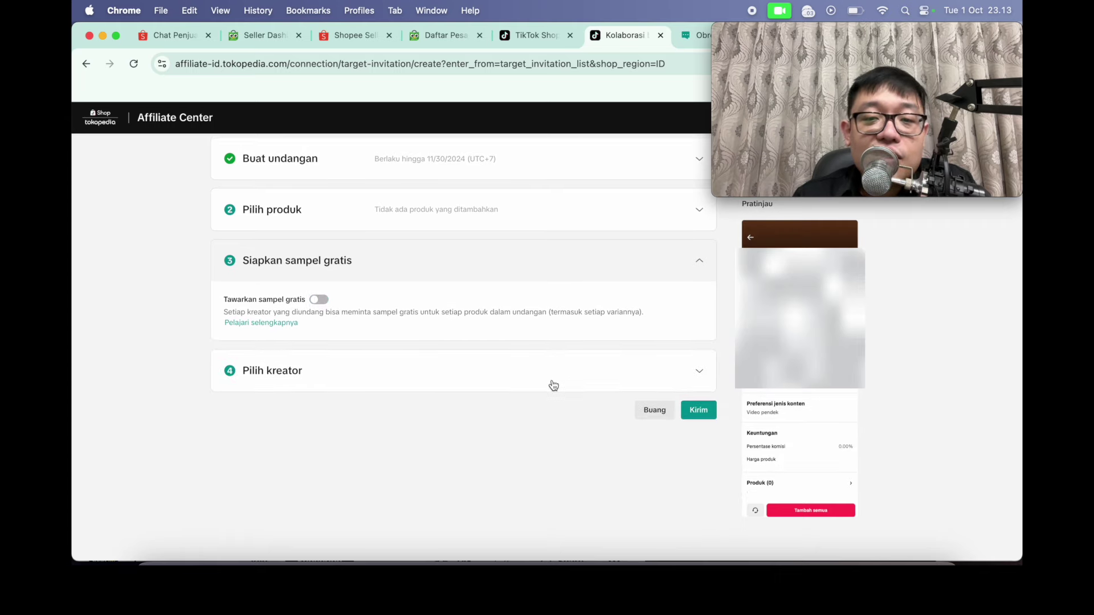
left_click(680, 370)
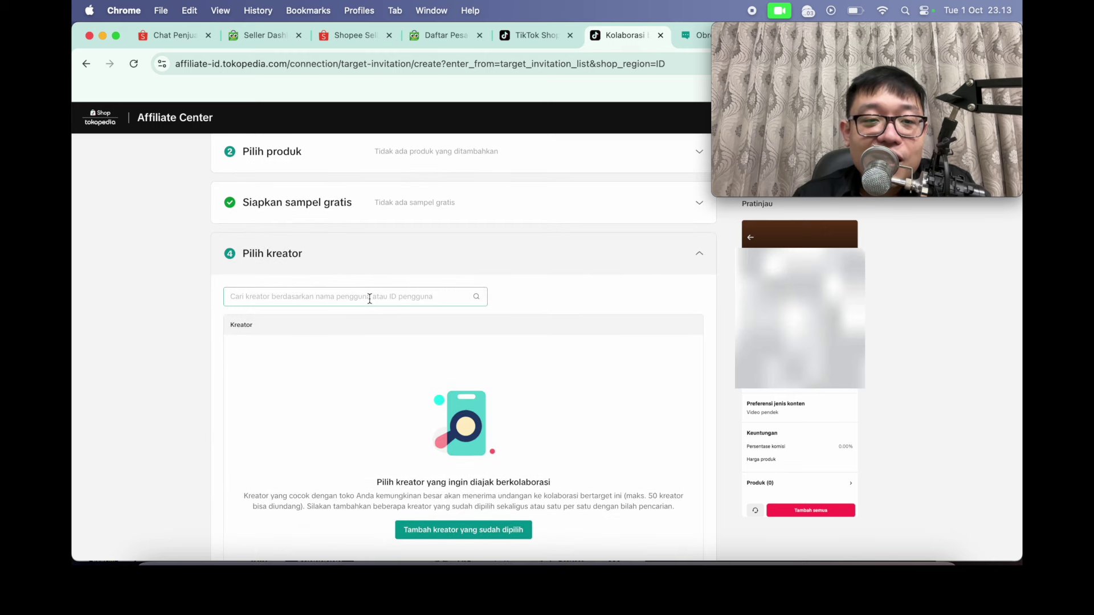
left_click(370, 297)
type("a")
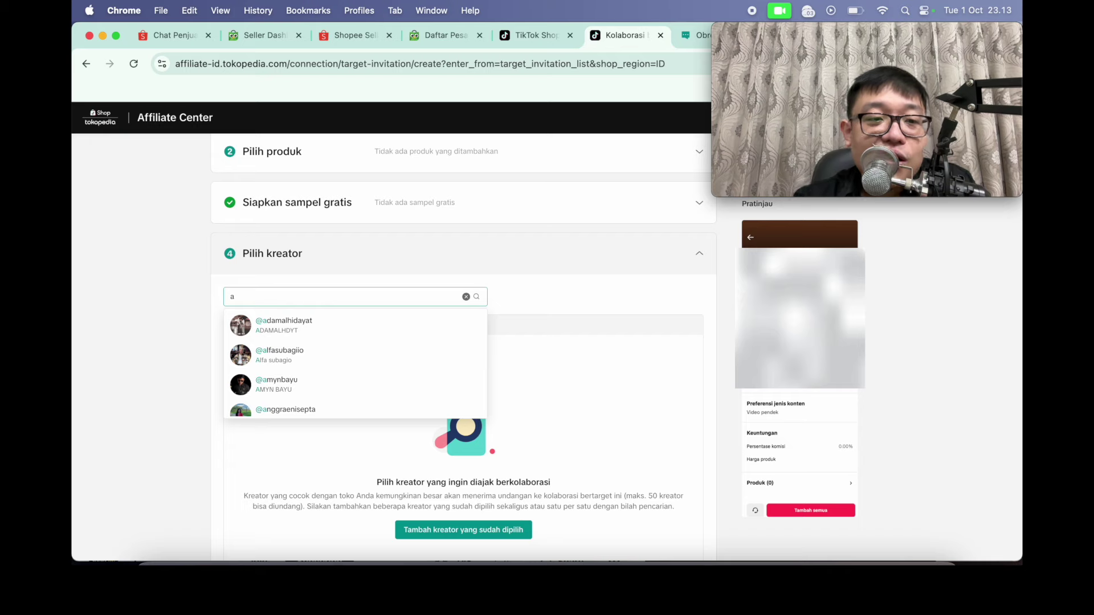
scroll(293, 357, "down", 3)
scroll(293, 357, "down", 5)
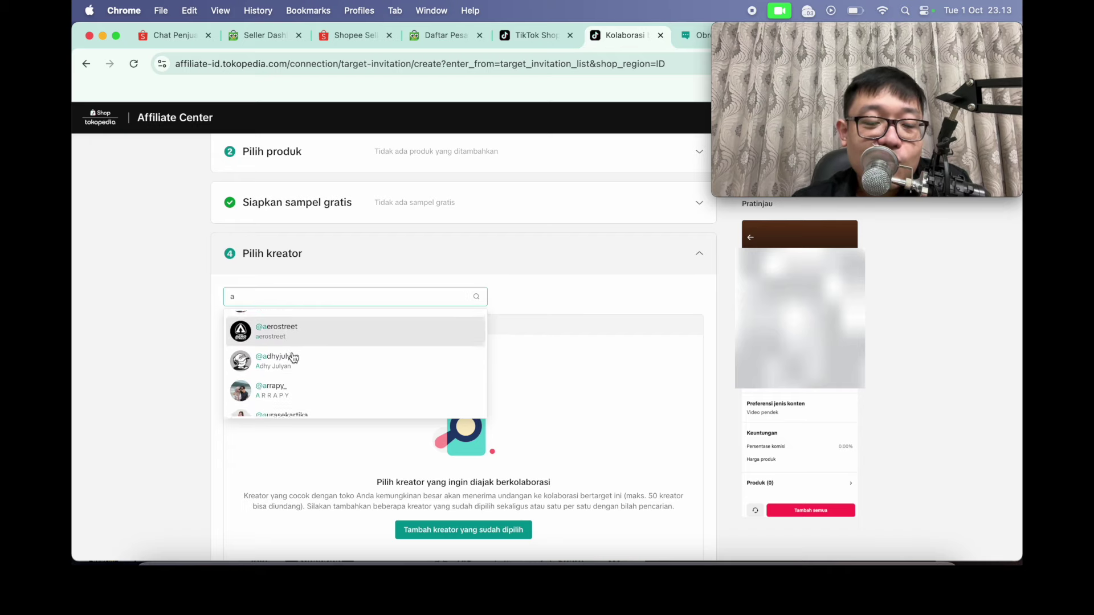
scroll(293, 357, "down", 2)
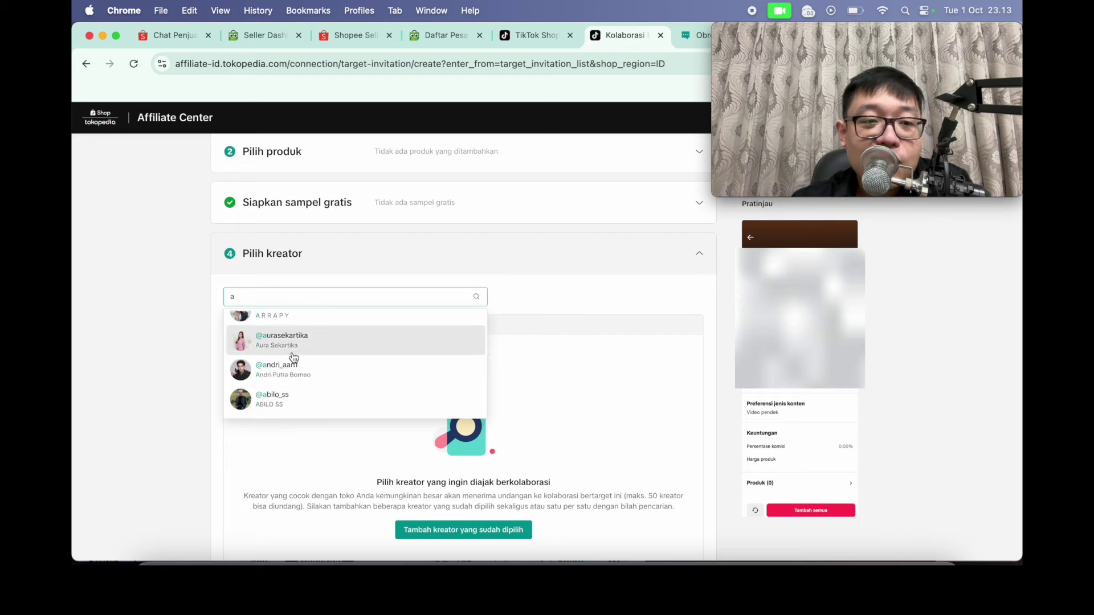
Step: Narrow the creator search to a first name, browse the matching accounts and dismiss the suggestions without choosing one
type("ndre")
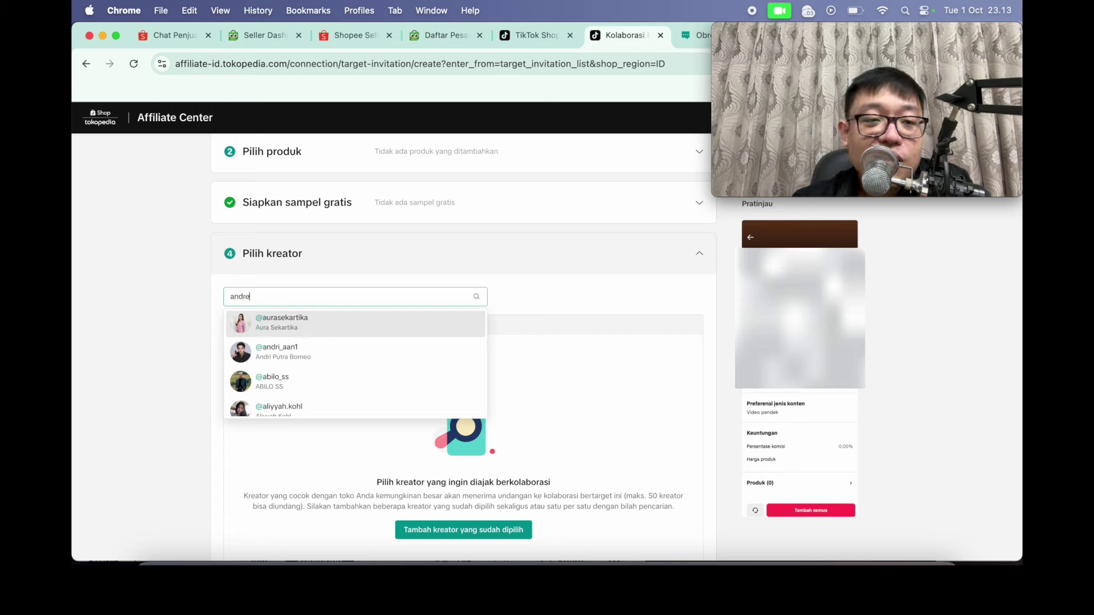
scroll(298, 365, "down", 5)
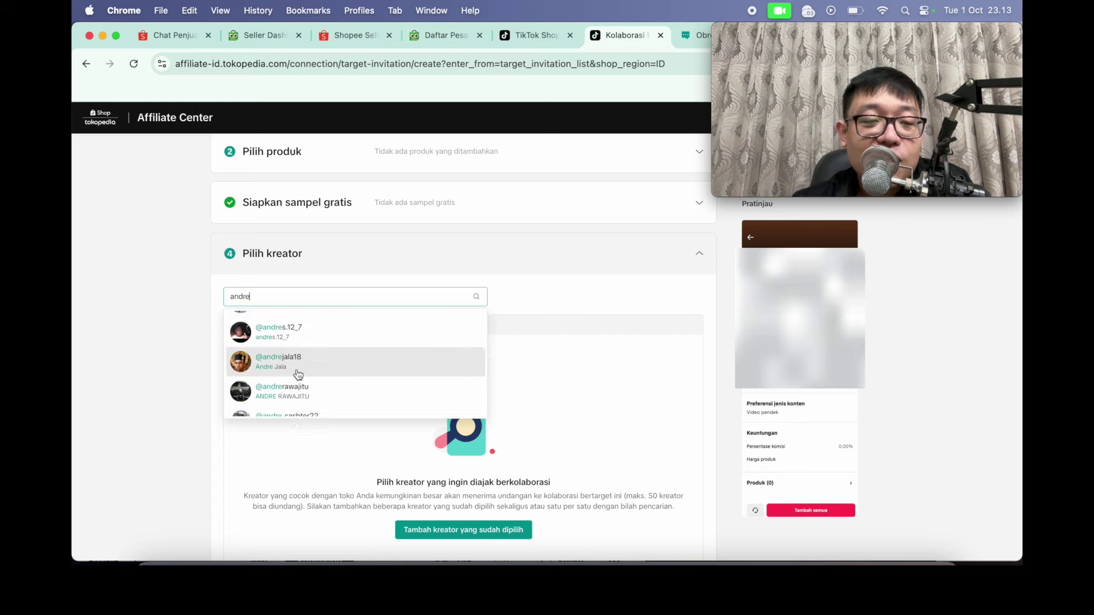
scroll(297, 375, "down", 3)
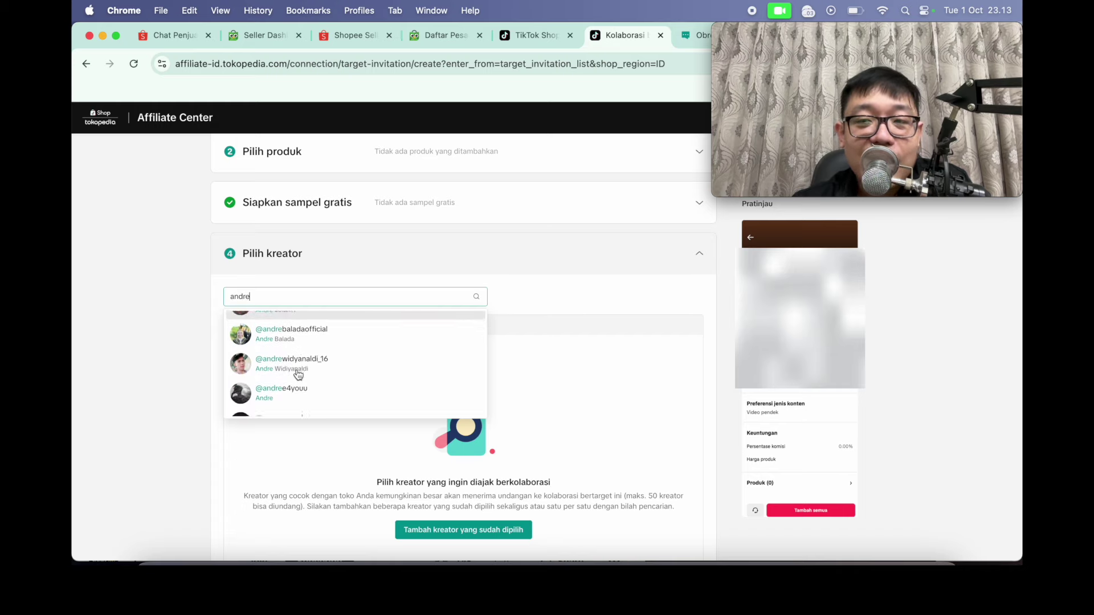
left_click(570, 288)
scroll(544, 358, "down", 3)
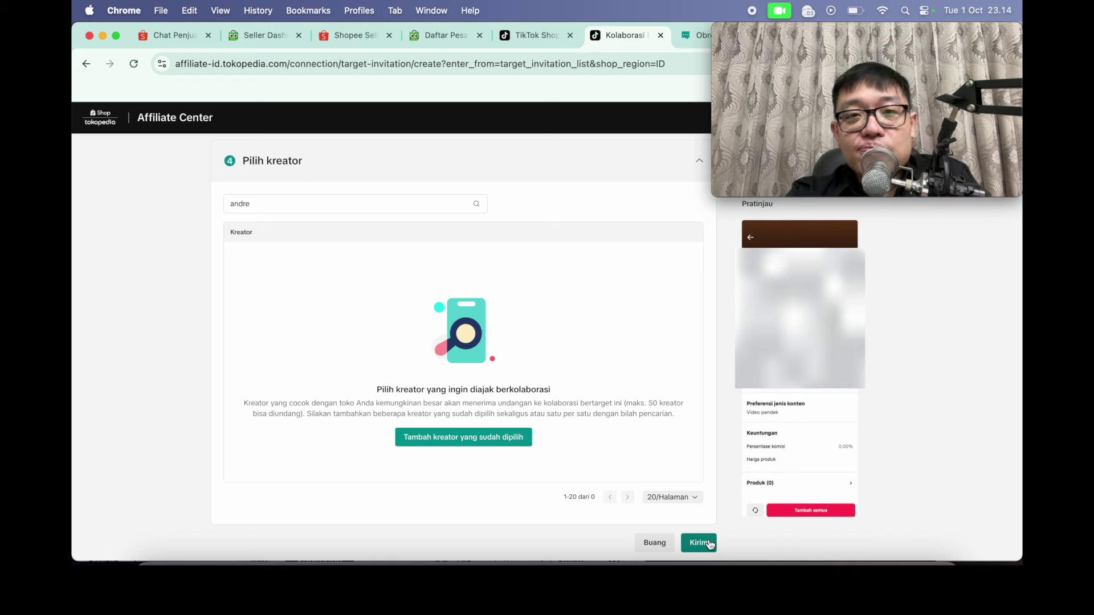
Step: Close the unsent invitation form and return to the Affiliate Center home page (Beranda)
left_click(660, 35)
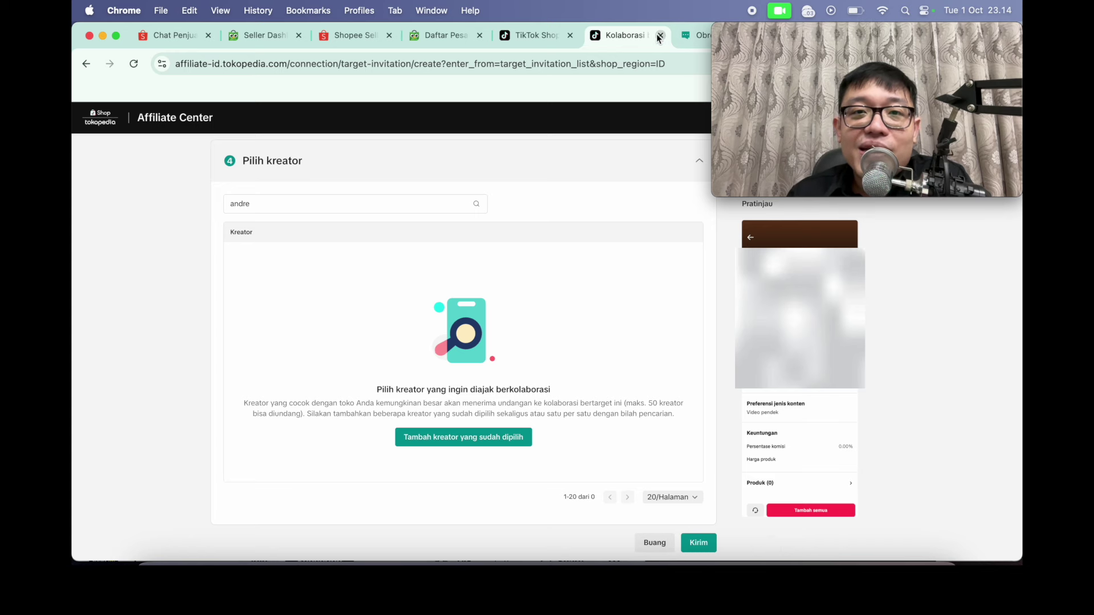
key("Return")
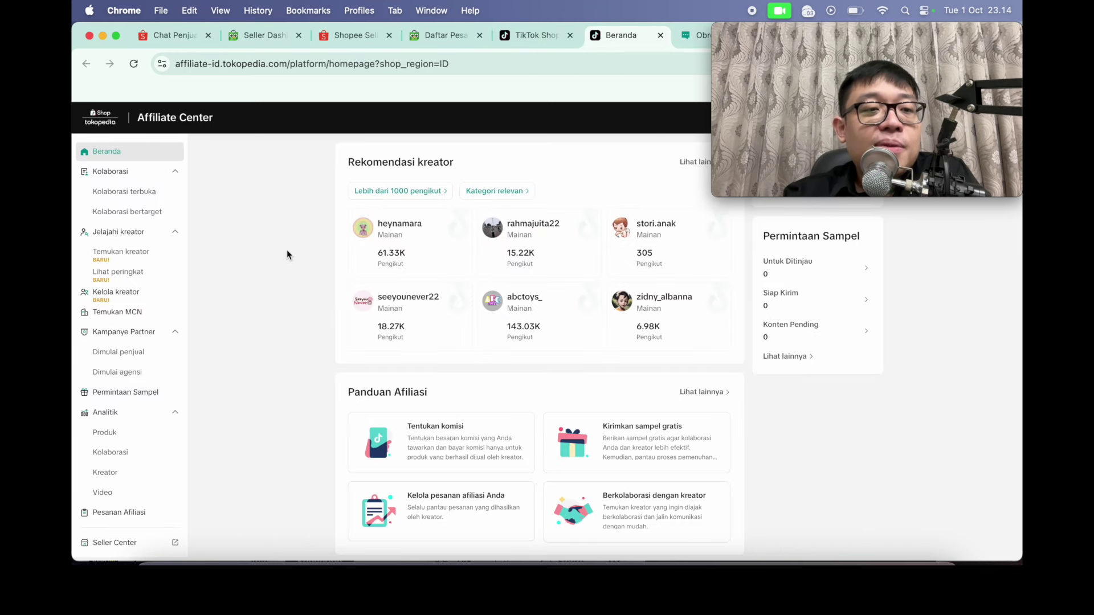